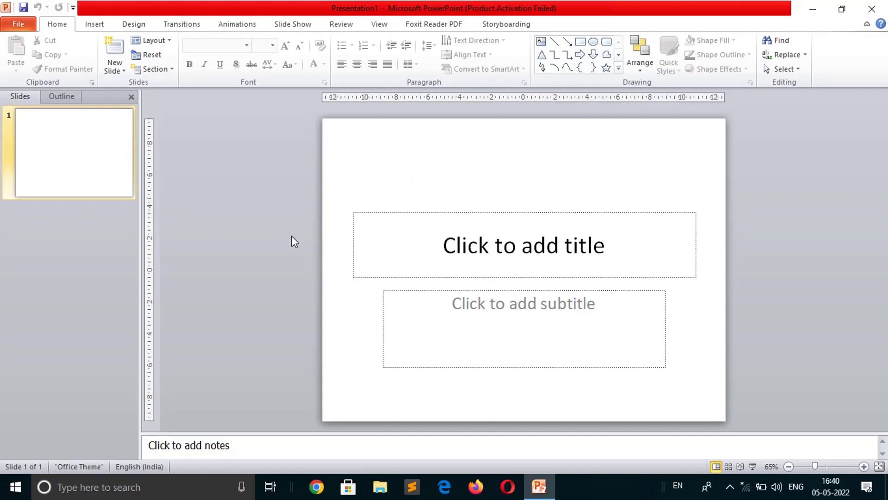
# Add two Title and Content slides after the title slide, making a three-slide deck
pyautogui.click(115, 48)
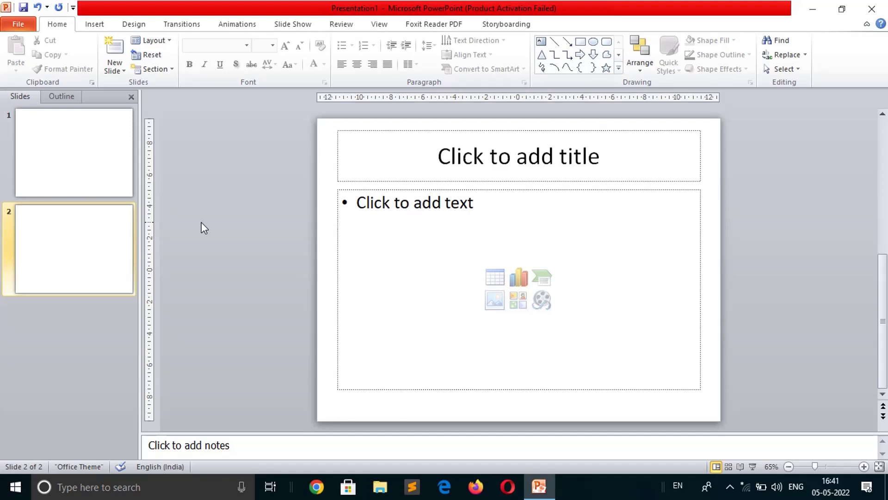
pyautogui.hotkey('ctrl', 'm')
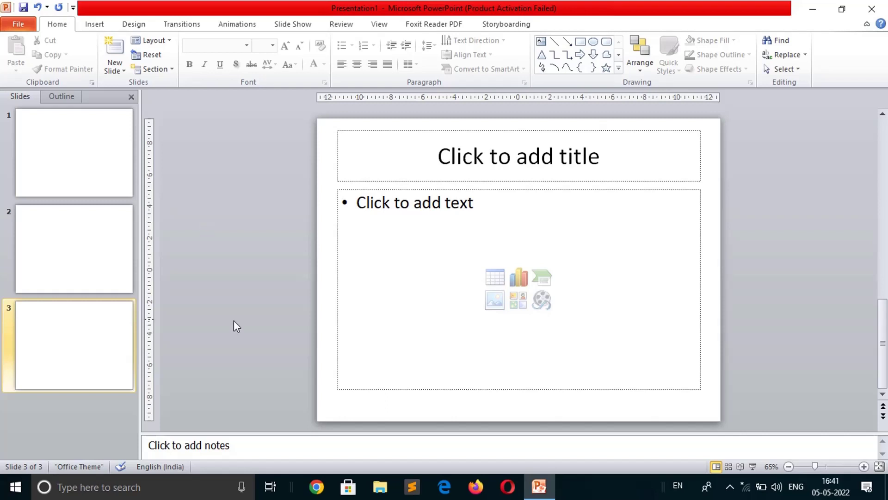
pyautogui.click(81, 142)
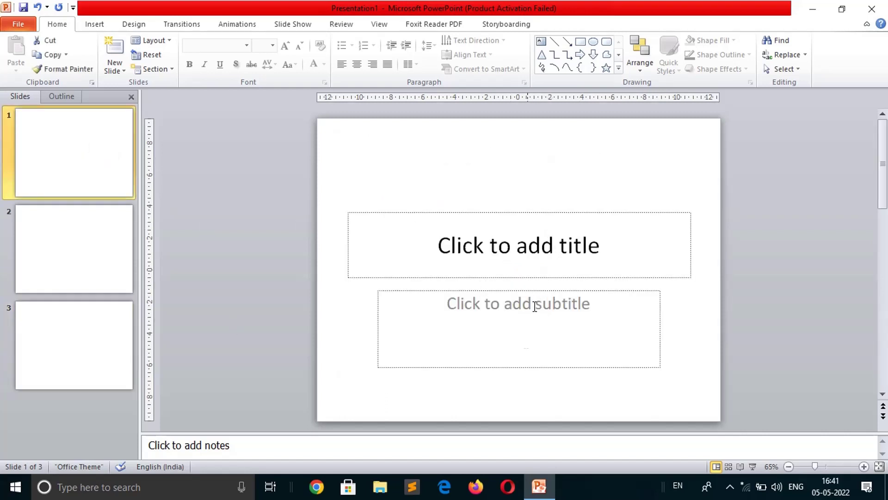
pyautogui.click(81, 238)
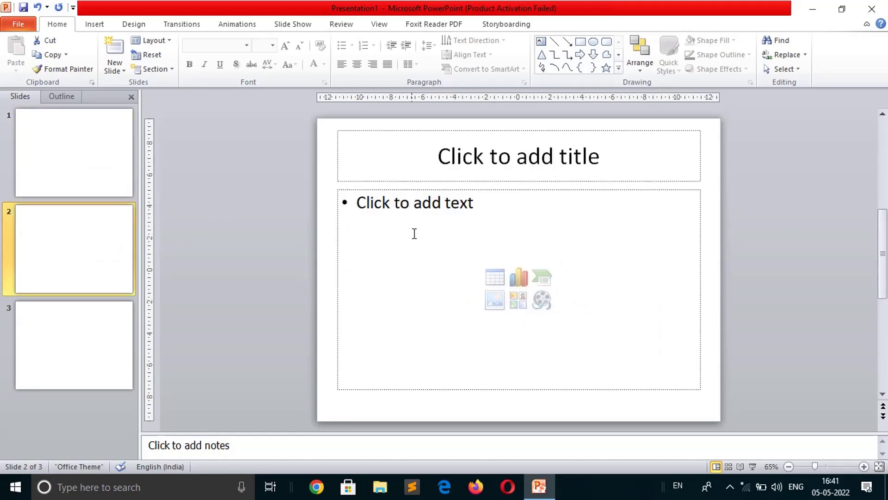
pyautogui.click(67, 331)
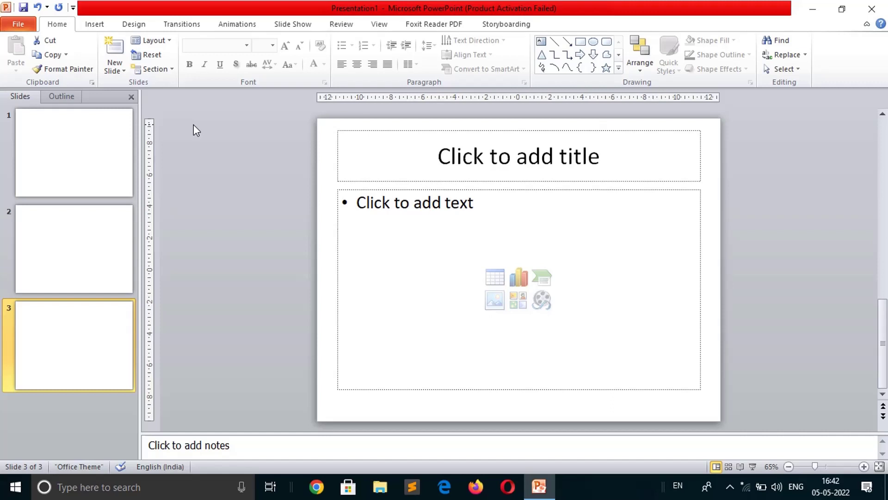
pyautogui.click(169, 40)
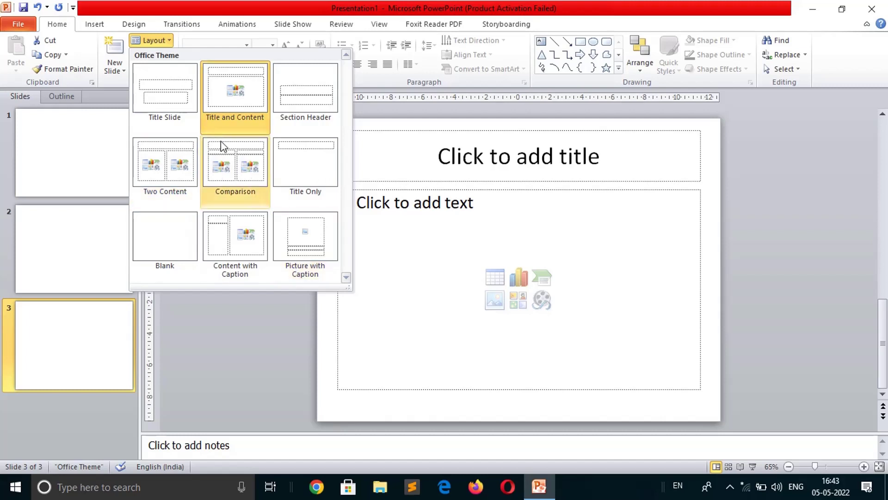
# Try Comparison, Two Content and Blank layouts on slide 3, ending with Picture with Caption
pyautogui.click(236, 169)
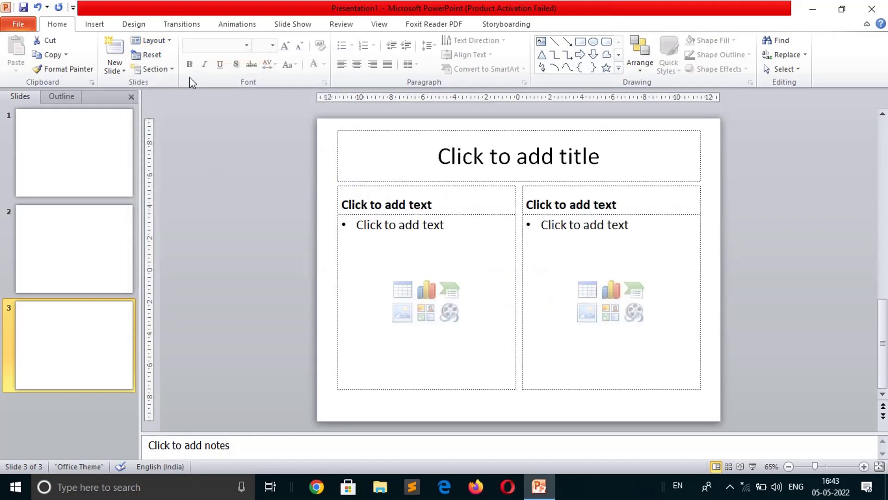
pyautogui.click(167, 40)
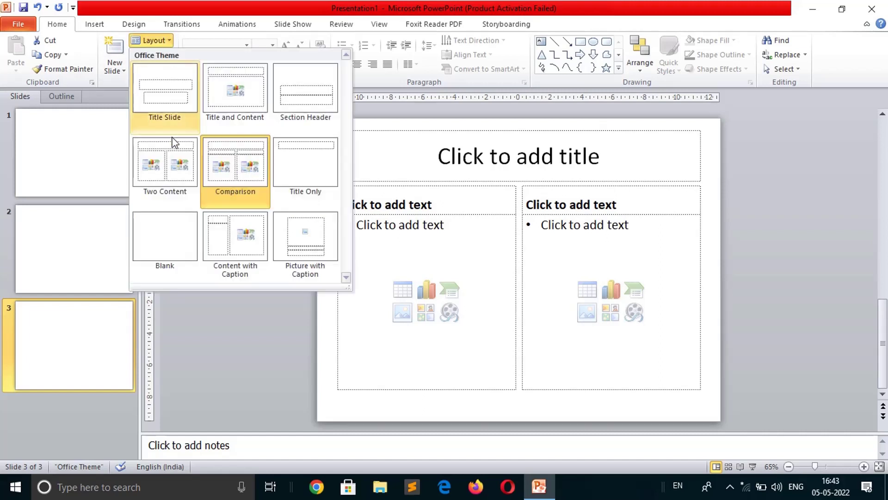
pyautogui.click(166, 166)
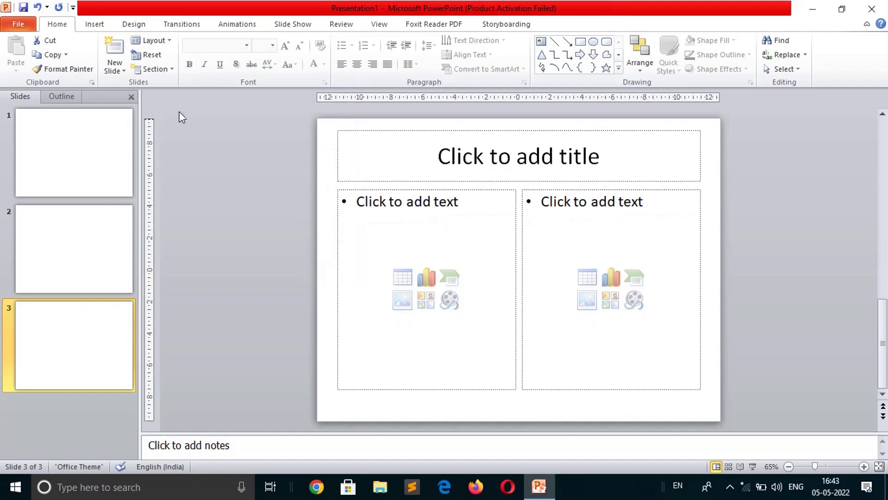
pyautogui.click(170, 41)
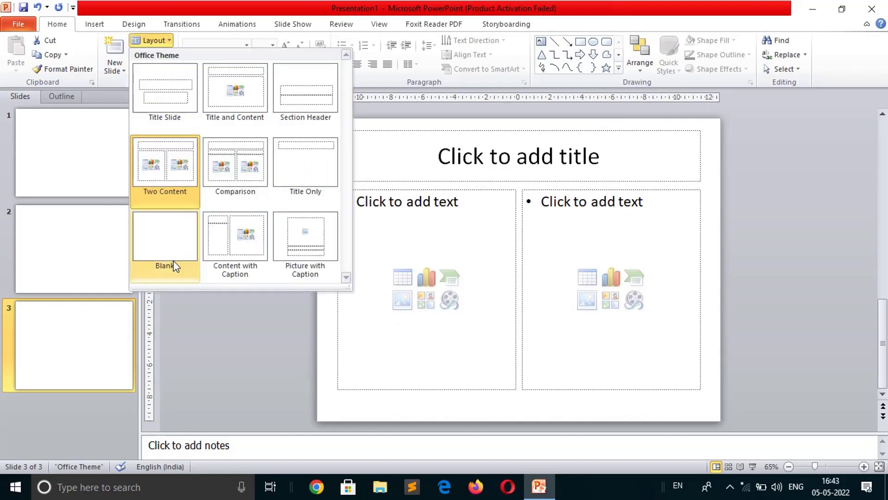
pyautogui.click(162, 242)
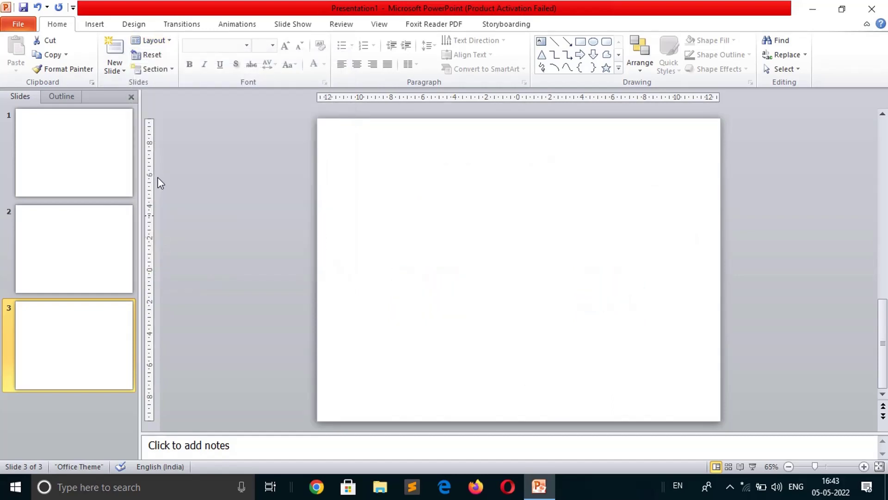
pyautogui.click(170, 40)
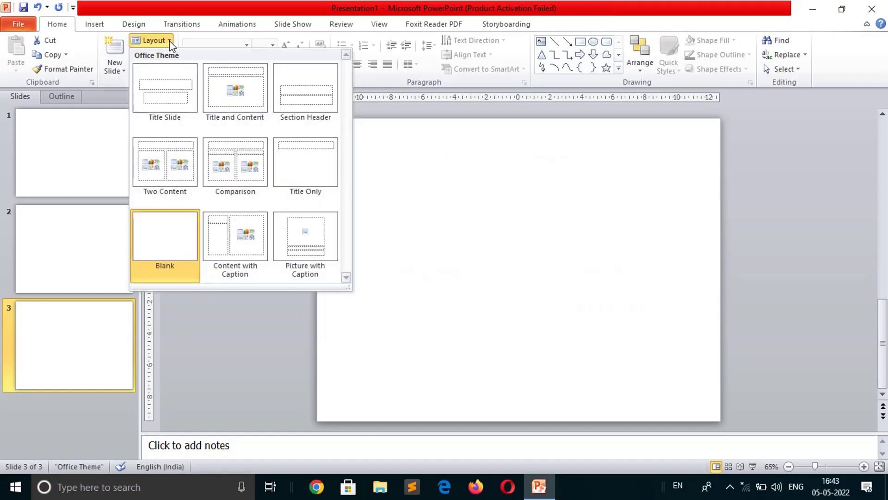
pyautogui.click(309, 237)
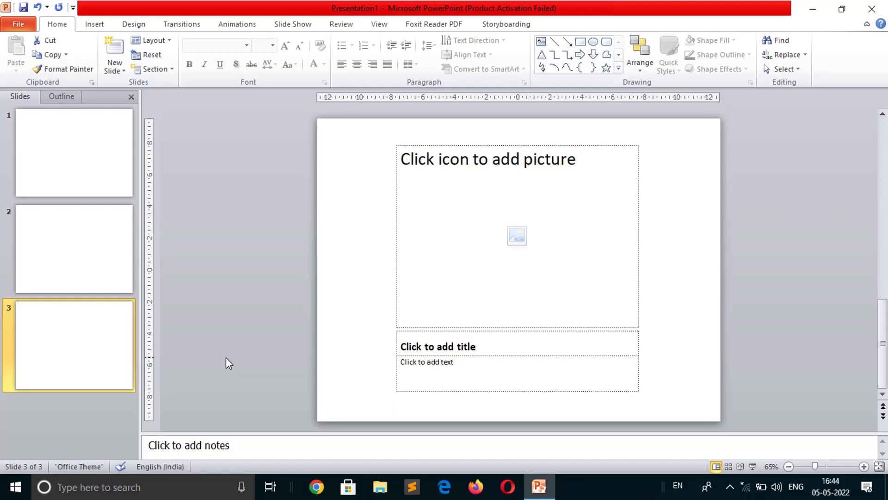
# Add slide 4 and give it the Title Slide layout
pyautogui.hotkey('ctrl', 'm')
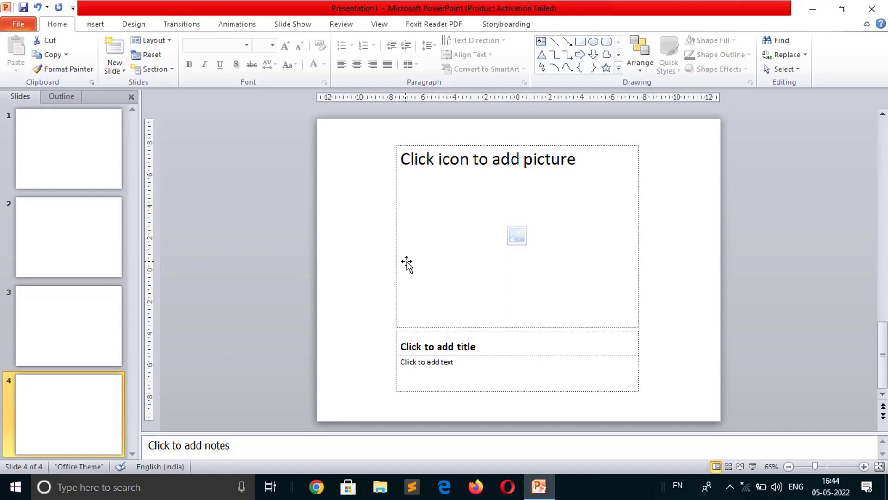
pyautogui.click(82, 326)
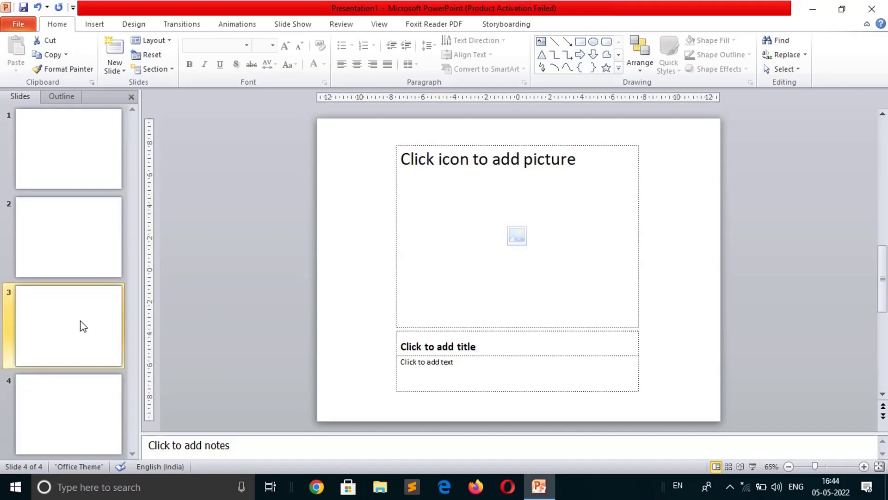
pyautogui.click(54, 415)
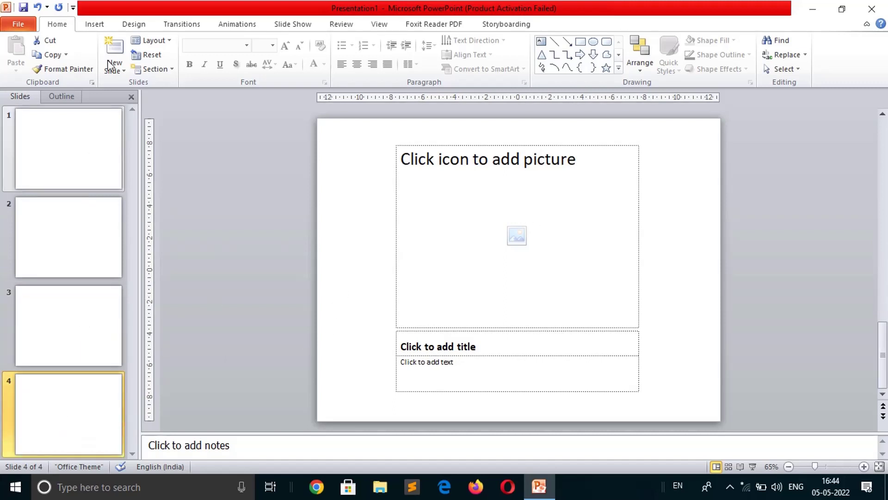
pyautogui.click(170, 41)
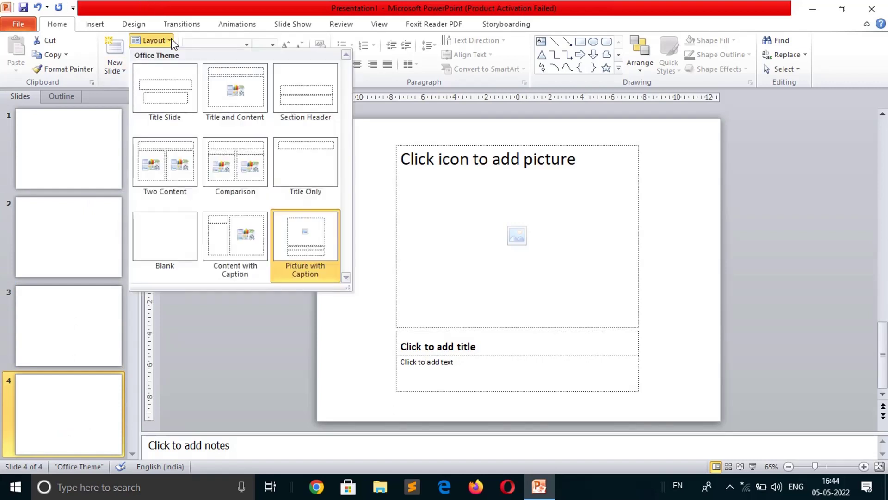
pyautogui.click(167, 94)
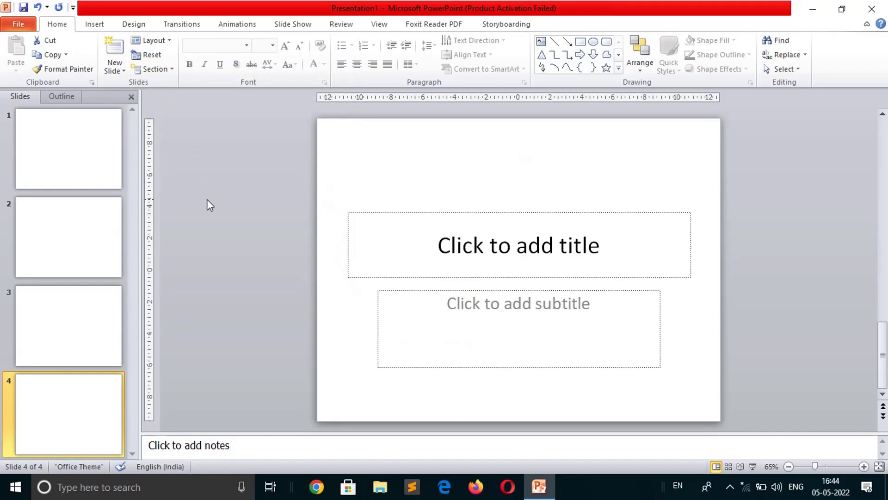
# Add a Comparison slide 5 and another slide 6, then return to slide 3
pyautogui.hotkey('ctrl', 'm')
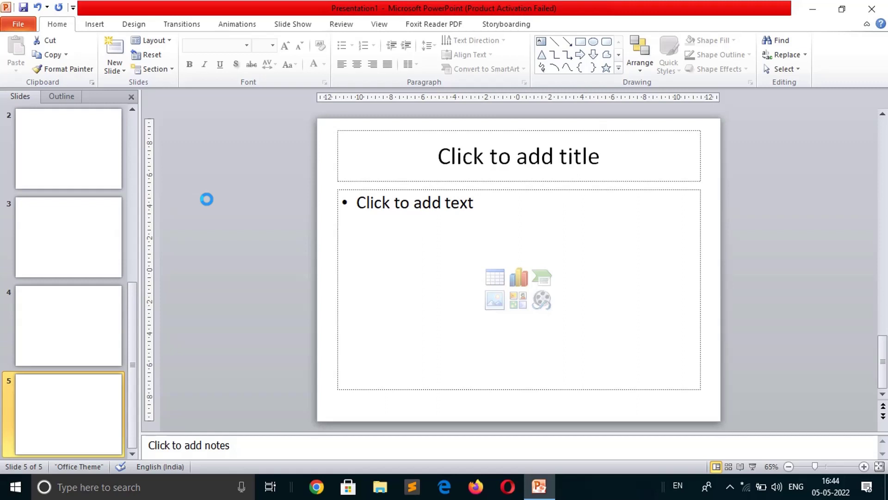
pyautogui.click(168, 40)
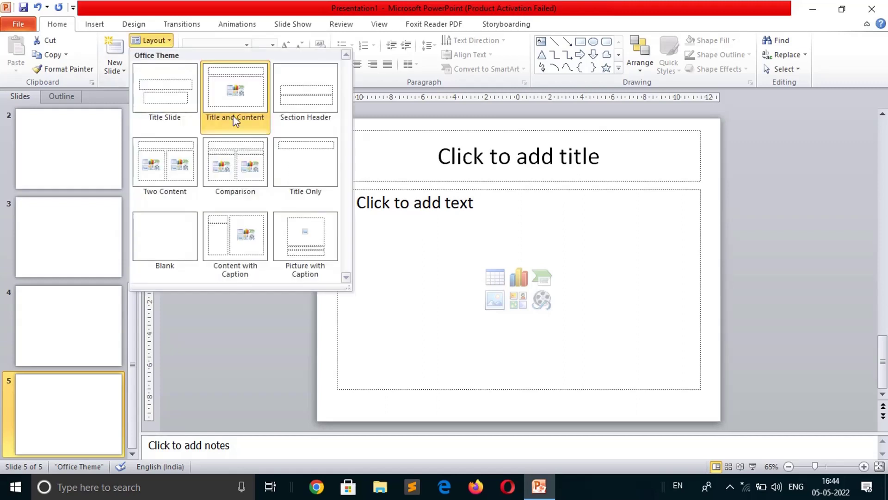
pyautogui.click(242, 153)
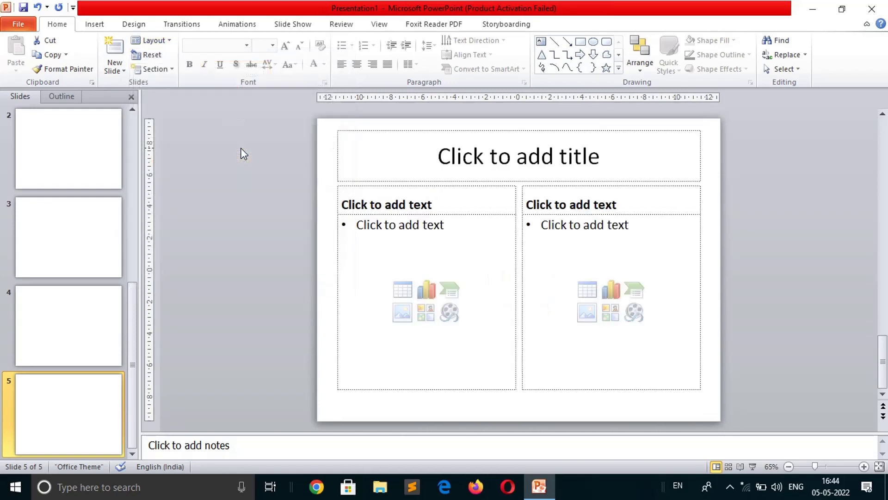
pyautogui.hotkey('ctrl', 'm')
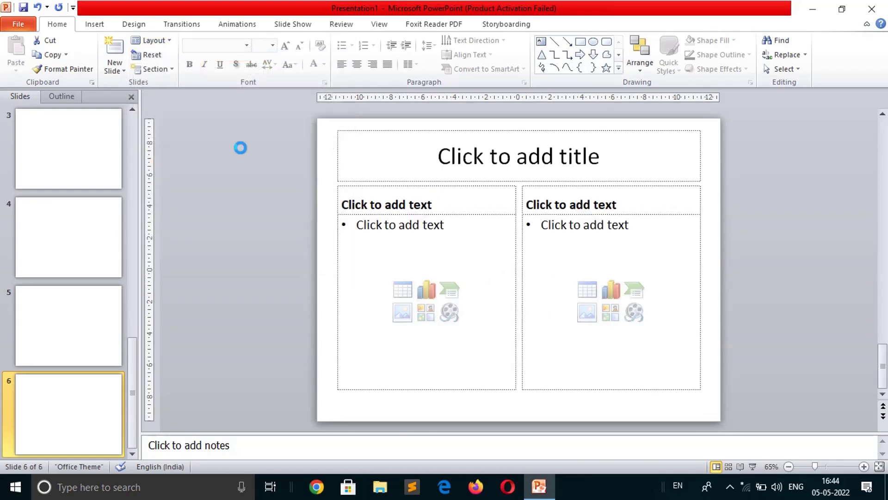
pyautogui.click(103, 320)
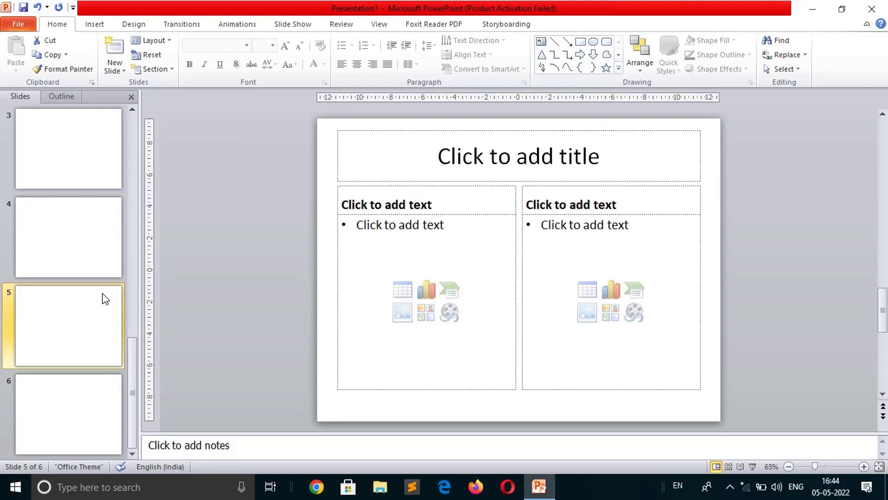
pyautogui.click(102, 215)
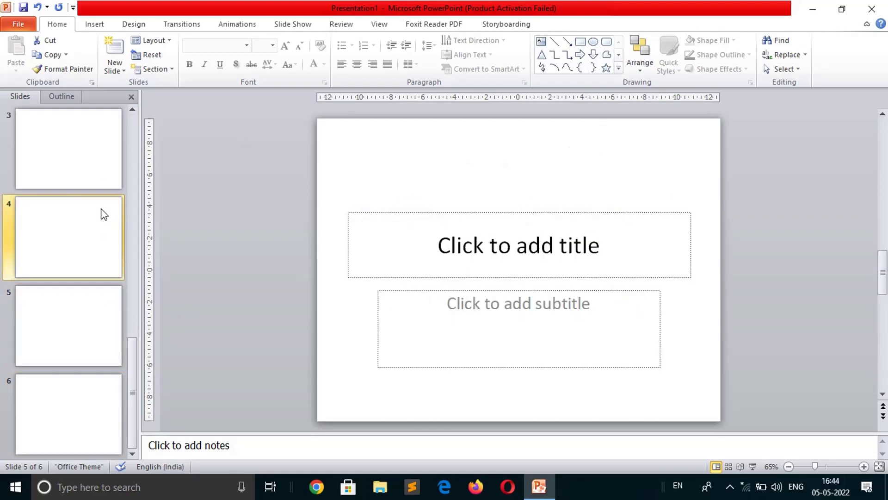
pyautogui.click(90, 142)
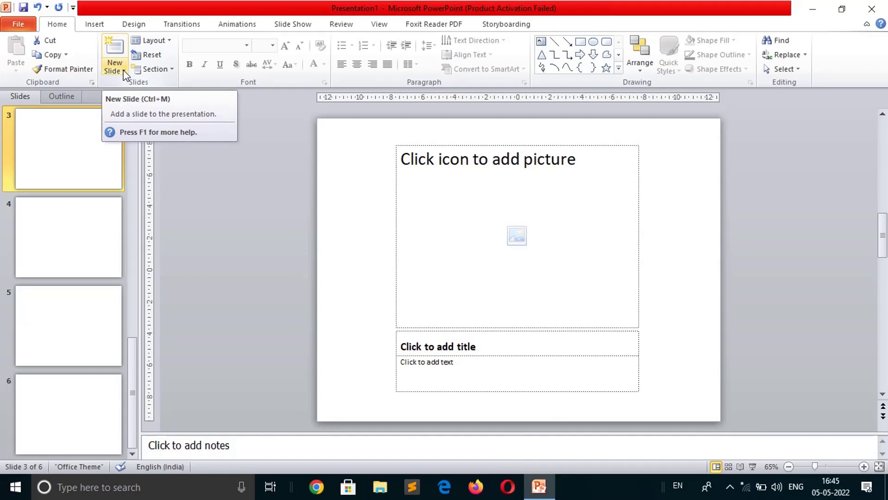
# Insert a Blank slide after slide 3, bringing the deck to seven slides
pyautogui.click(123, 70)
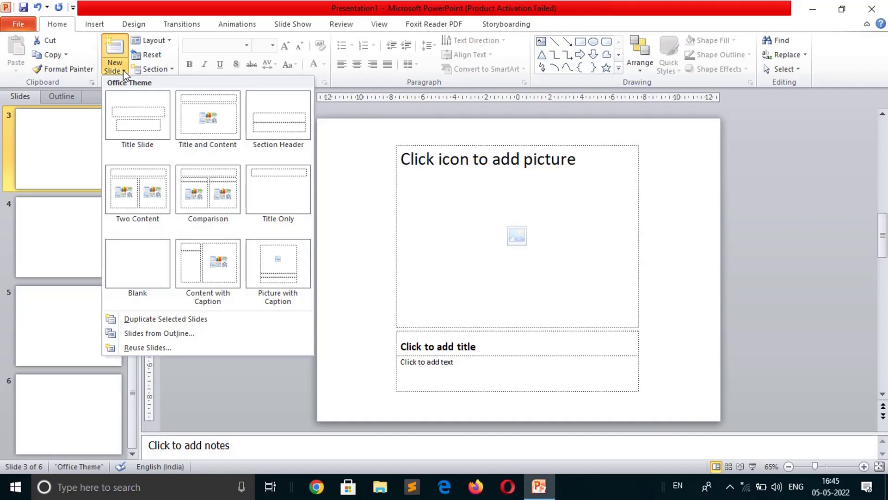
pyautogui.click(142, 283)
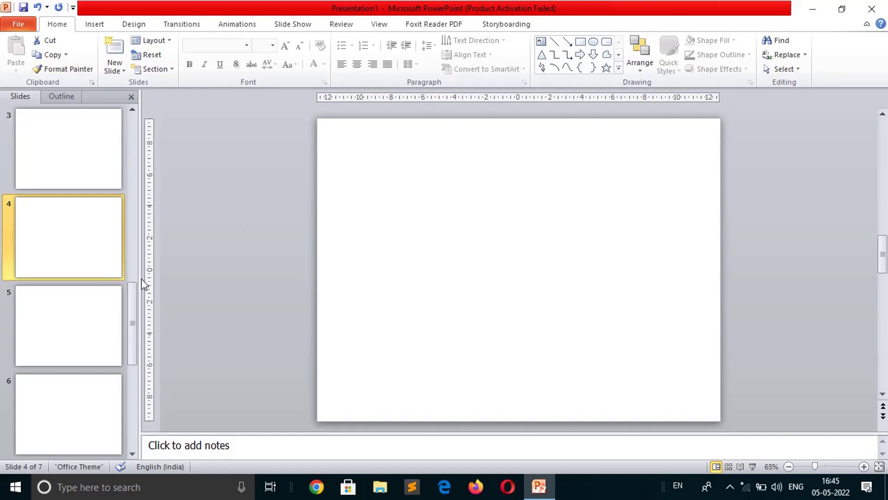
pyautogui.click(71, 145)
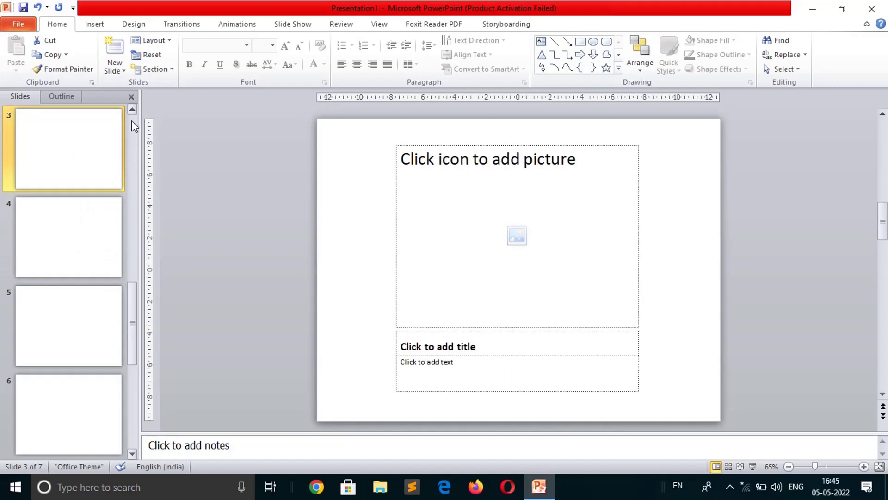
pyautogui.scroll(2, 132, 121)
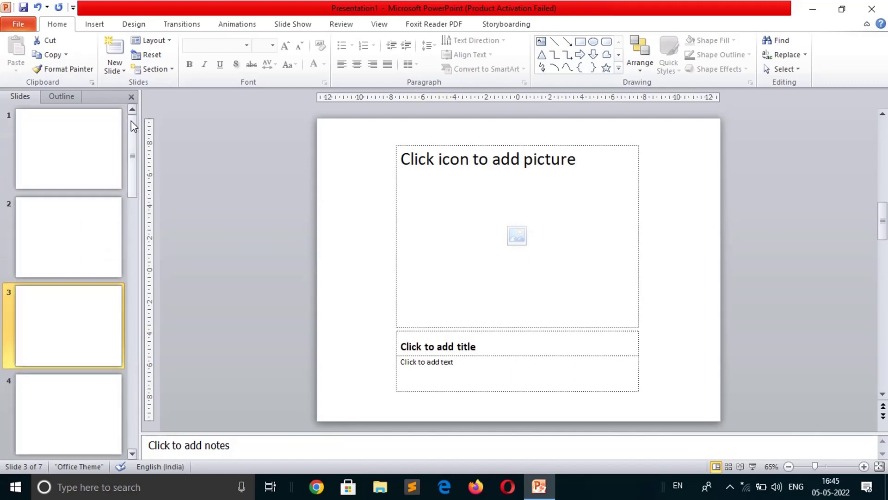
# Title slide 2 'Home Tab' and add the bullet 'Slides Group'
pyautogui.click(72, 161)
pyautogui.click(52, 225)
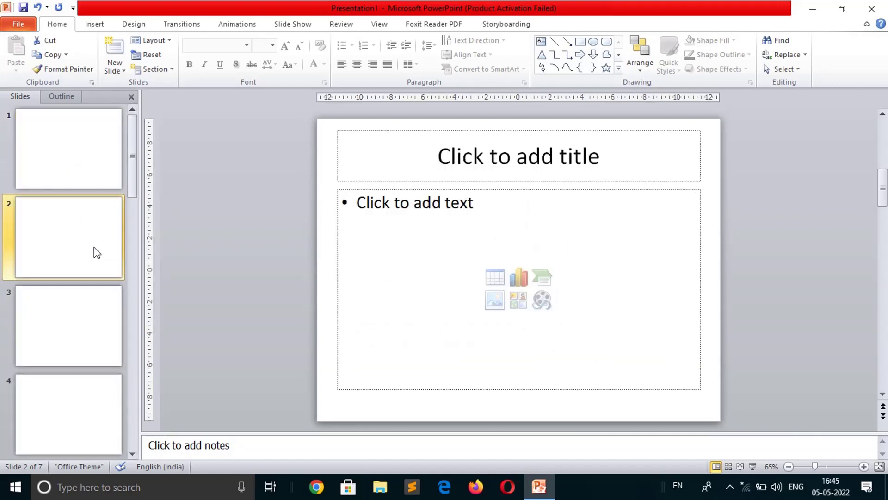
pyautogui.click(522, 158)
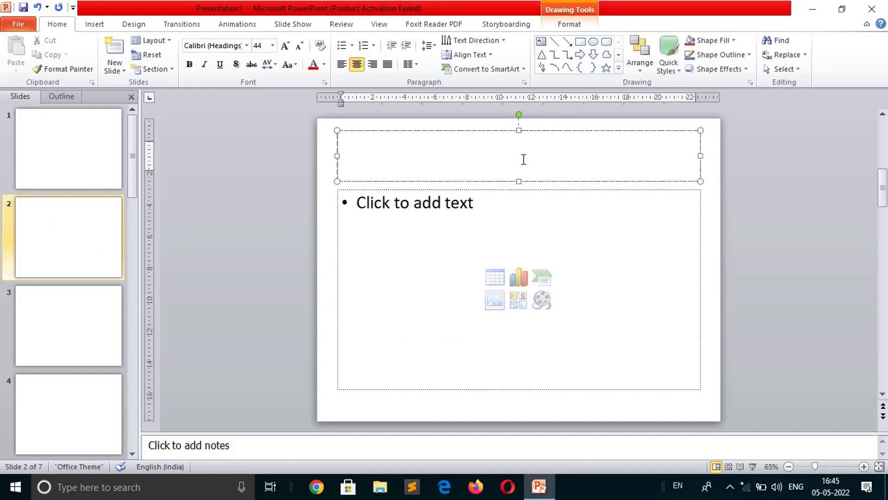
pyautogui.write('Home ')
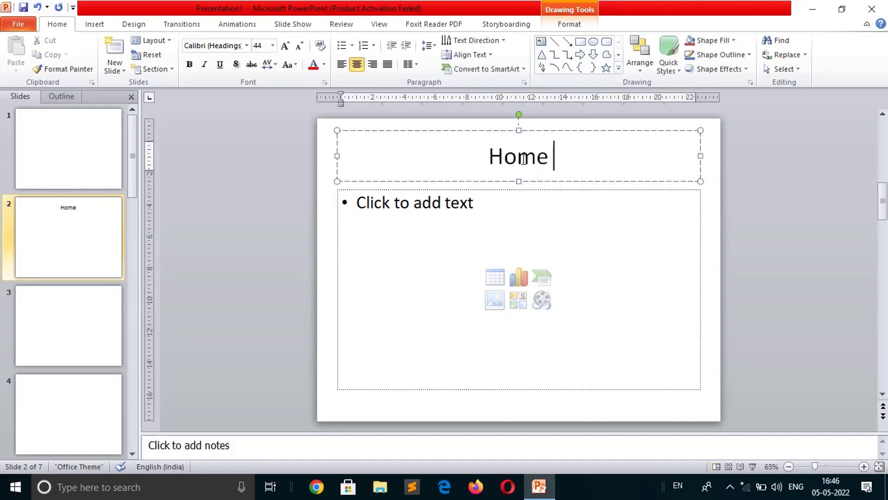
pyautogui.write('Tab')
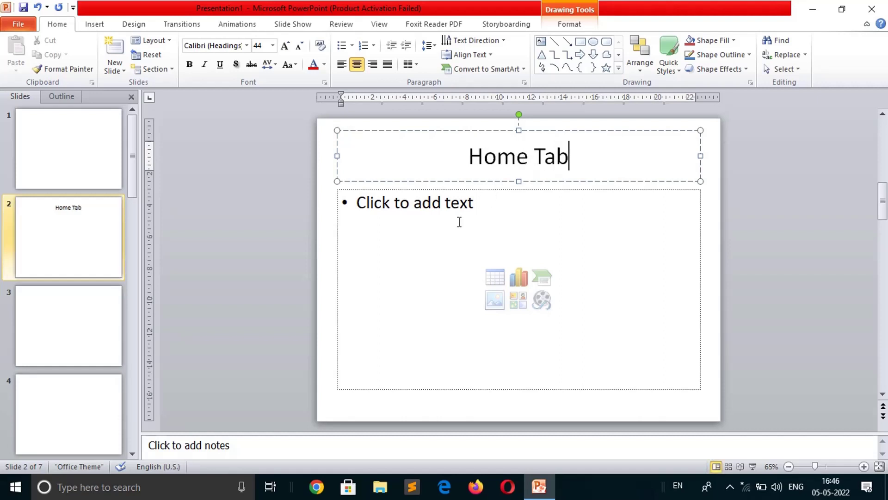
pyautogui.click(460, 221)
pyautogui.write('S')
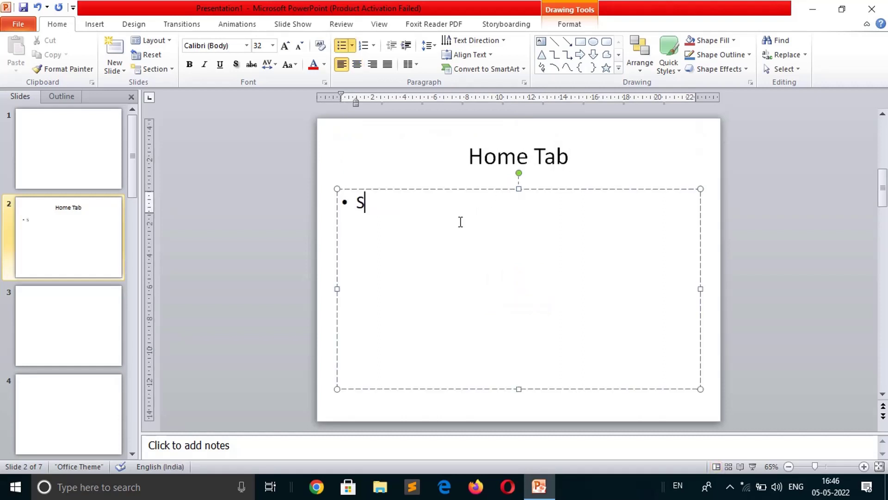
pyautogui.write('lides ')
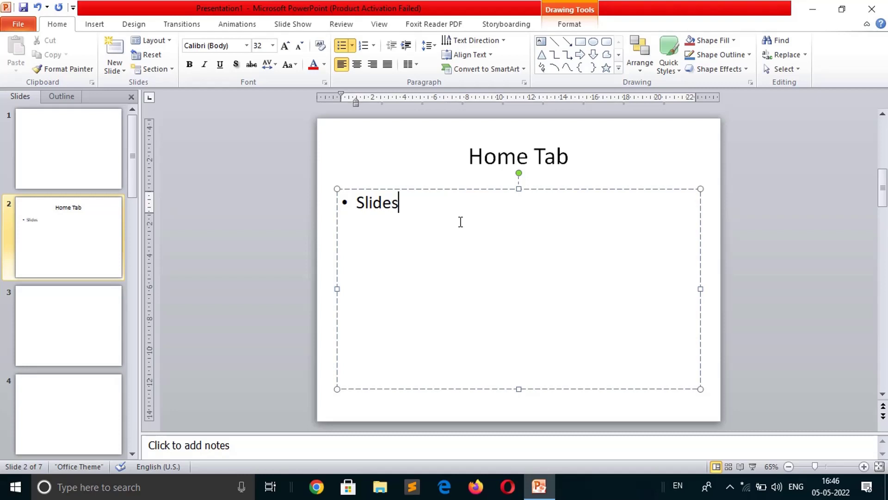
pyautogui.write('Gro up')
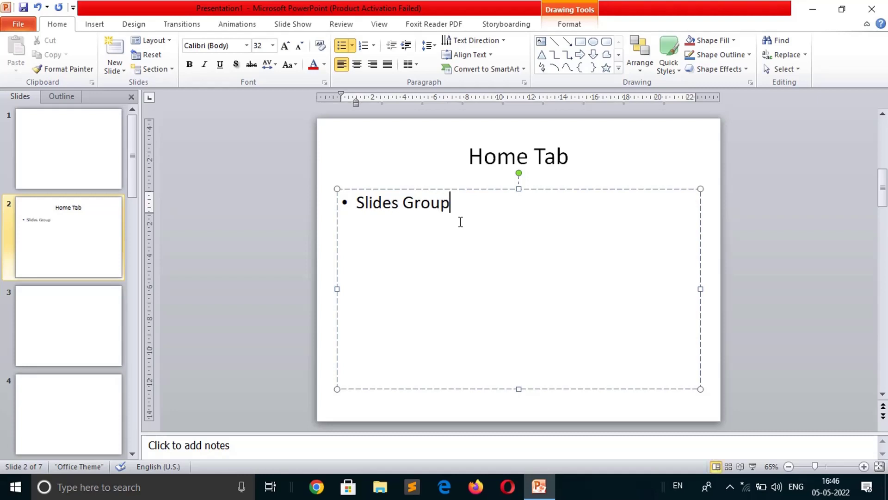
pyautogui.click(246, 223)
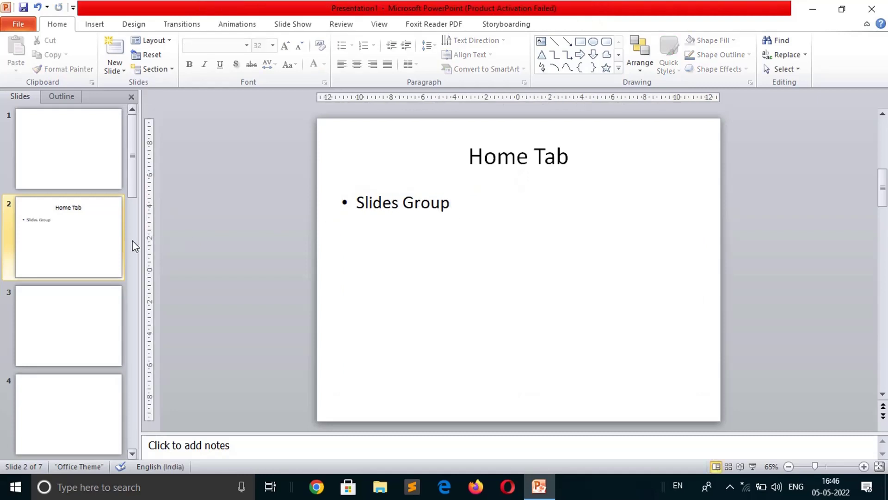
# Duplicate the Home Tab slide with Duplicate Selected Slides, creating an identical slide 3
pyautogui.click(125, 68)
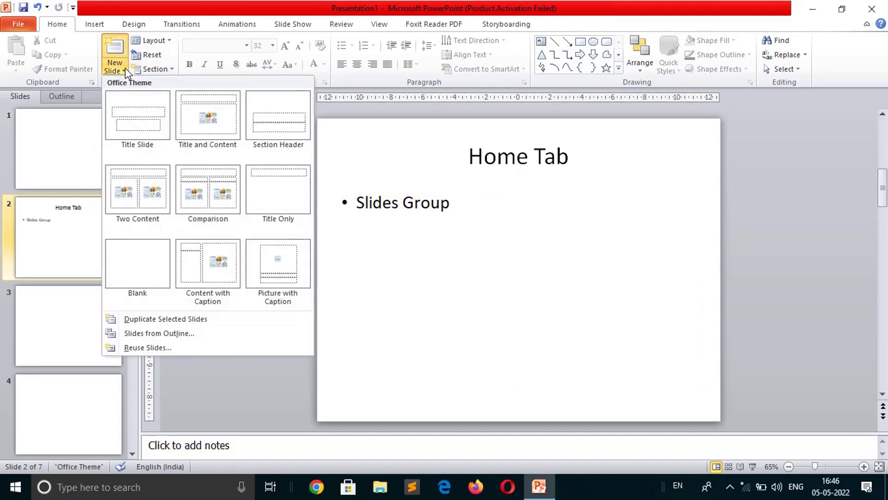
pyautogui.click(185, 319)
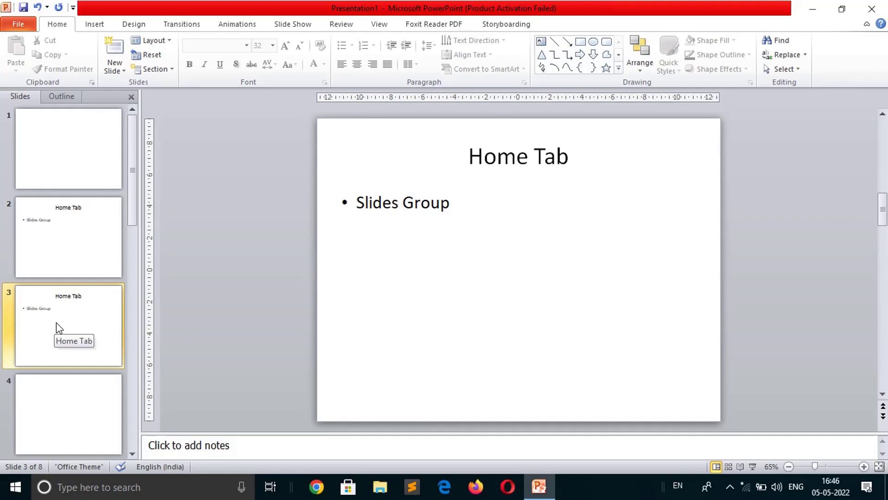
pyautogui.click(124, 70)
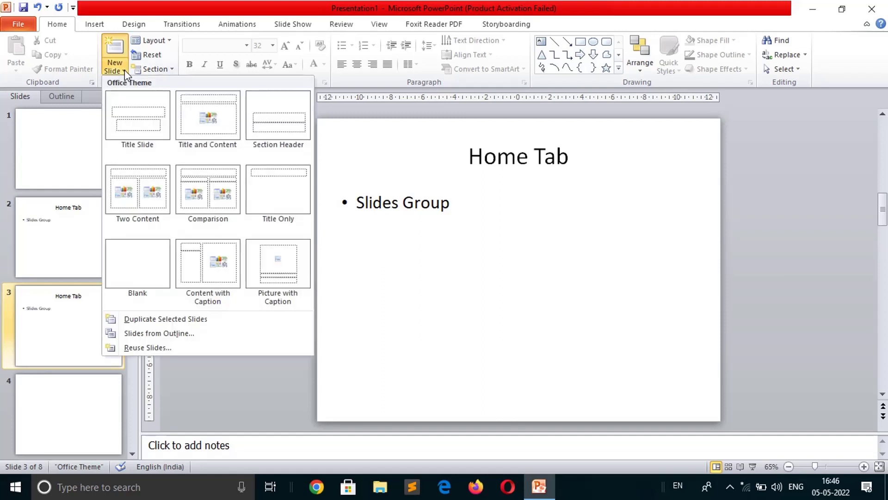
pyautogui.click(750, 308)
# Launch Notepad from the Windows Run prompt
pyautogui.press('super+r')
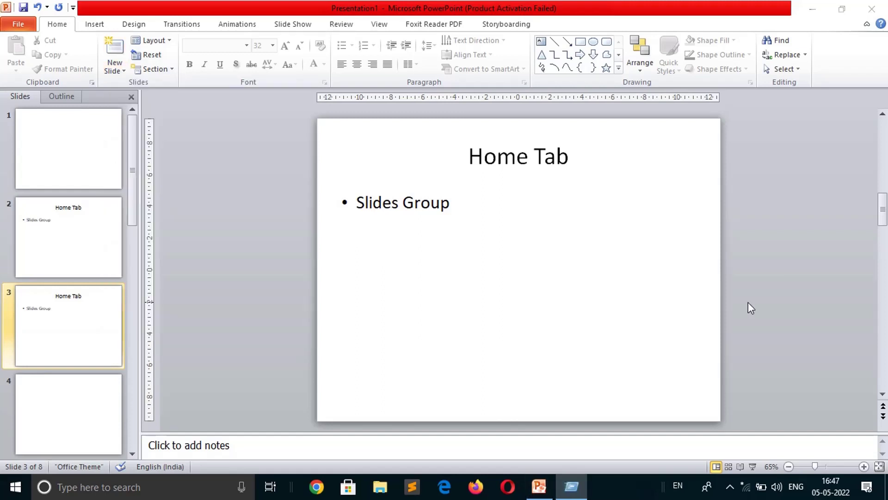
pyautogui.write('n')
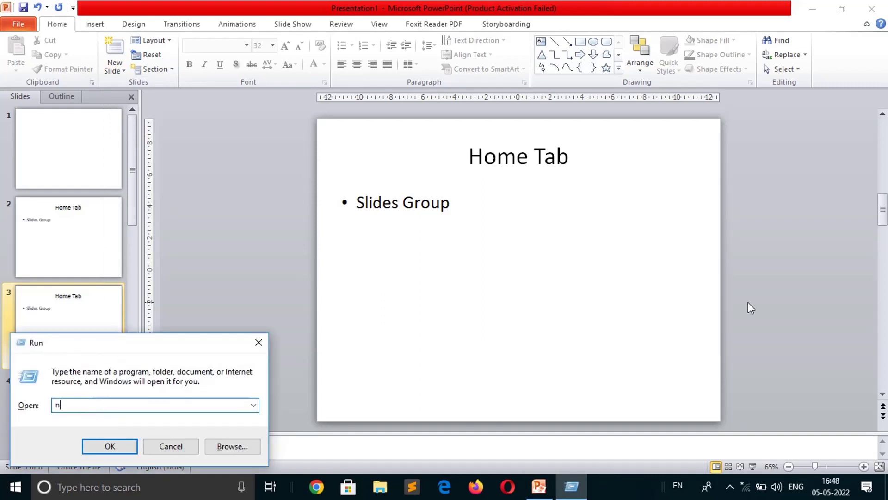
pyautogui.write('otepad')
pyautogui.press('Return')
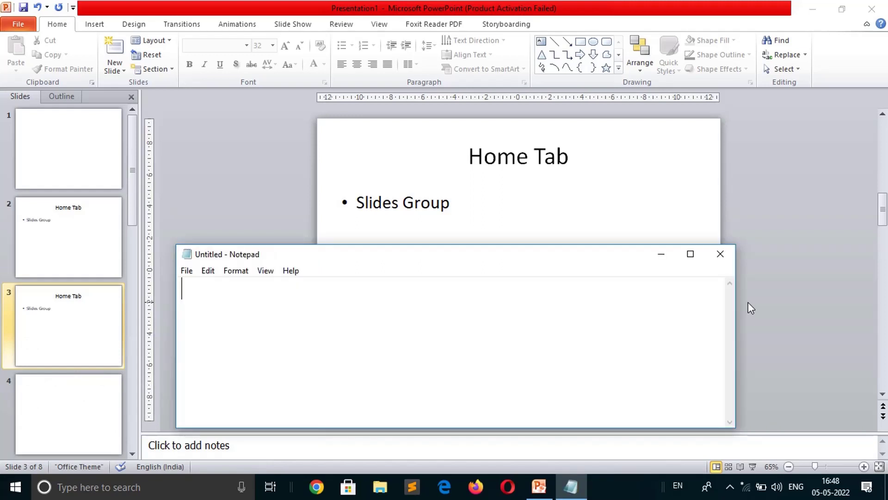
# Type the outline: Input Devices, Keyboard, Mouse, Output Devices, Monitor, Printer
pyautogui.write('Input ')
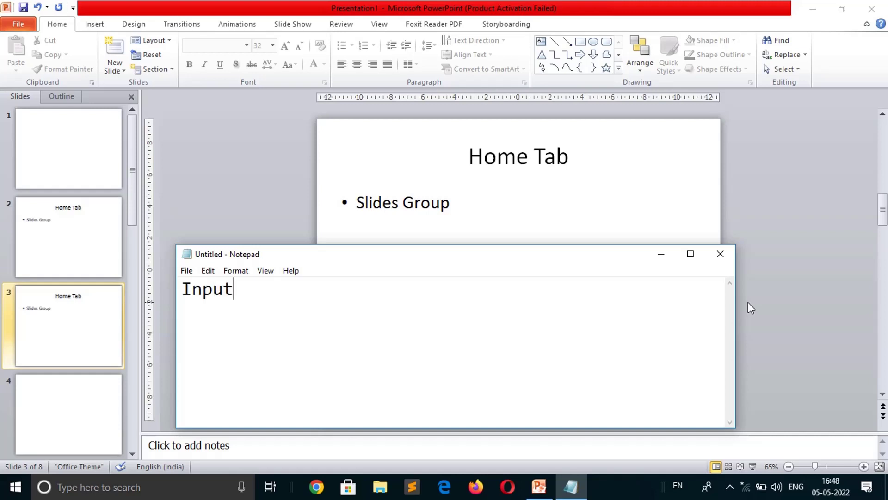
pyautogui.write('Devic')
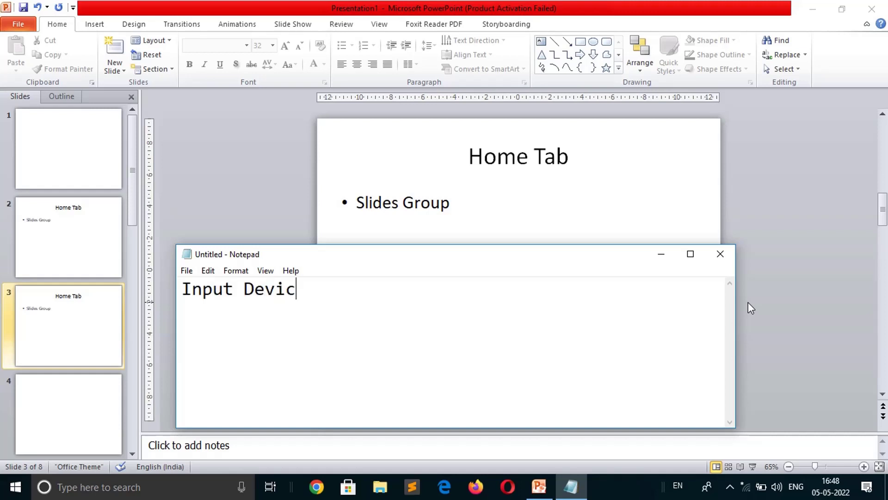
pyautogui.write('es')
pyautogui.press('Return')
pyautogui.write('Ke')
pyautogui.write('yboard')
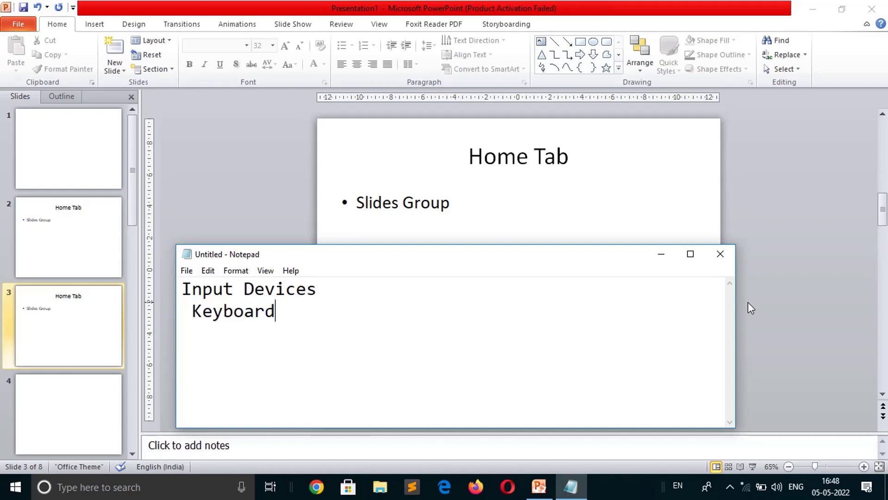
pyautogui.press('Return')
pyautogui.write('Mo')
pyautogui.write('use')
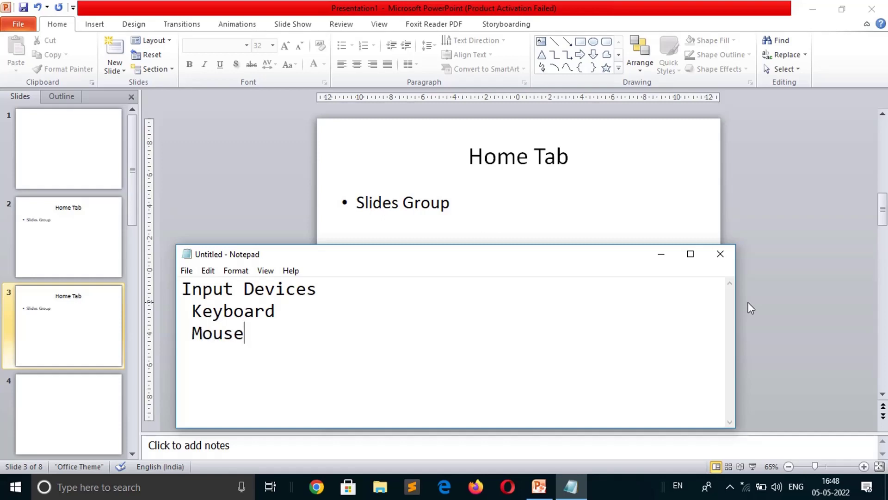
pyautogui.press('Return')
pyautogui.write('O')
pyautogui.write('utput ')
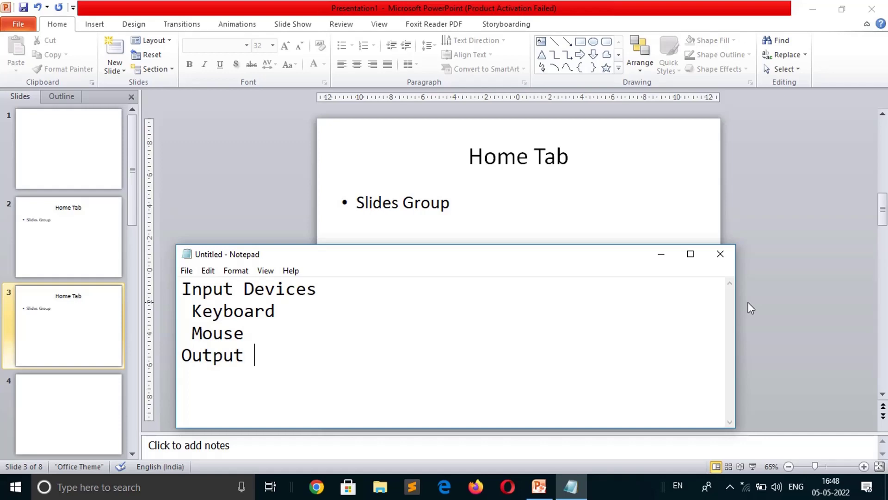
pyautogui.write('De')
pyautogui.write('vices')
pyautogui.press('Return')
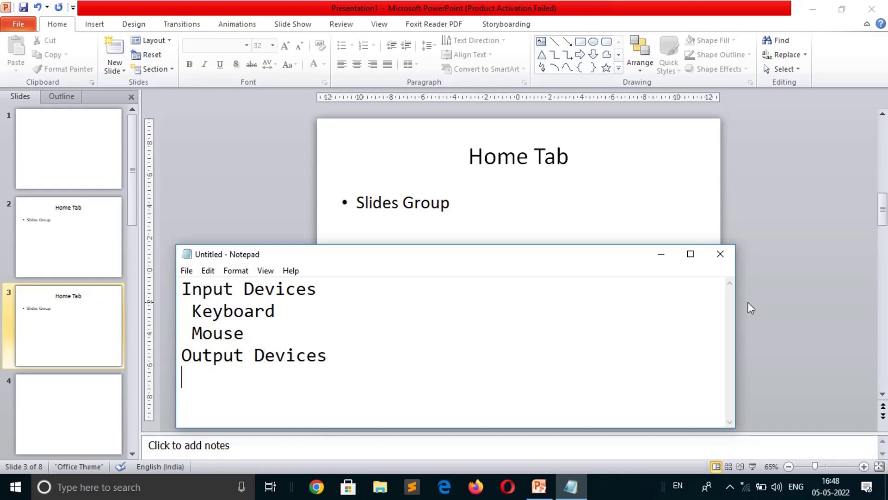
pyautogui.write('Mo')
pyautogui.write('nitor')
pyautogui.press('Return')
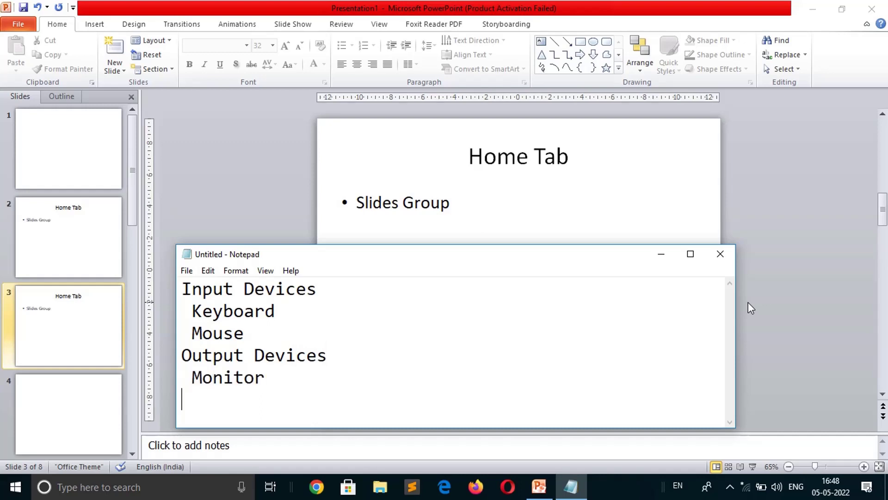
pyautogui.write('Pr')
pyautogui.write('inter')
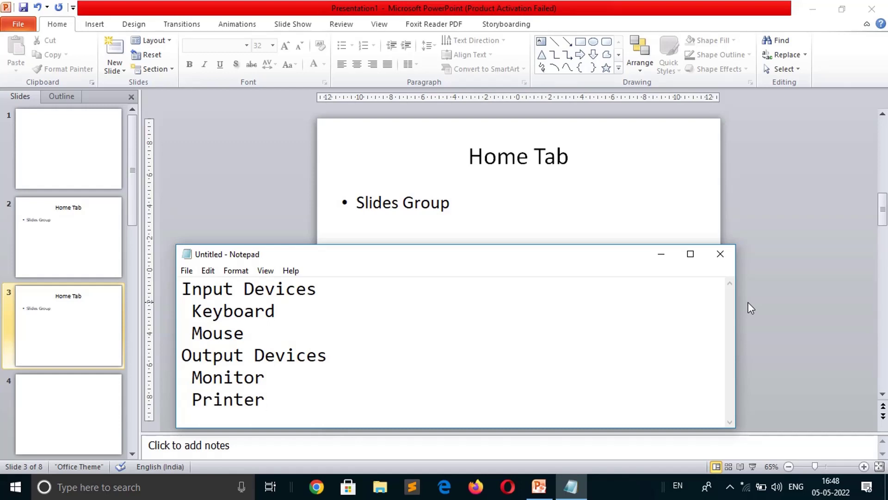
# Save the outline as Input_output_devices.txt
pyautogui.hotkey('ctrl', 's')
pyautogui.write('Inpu')
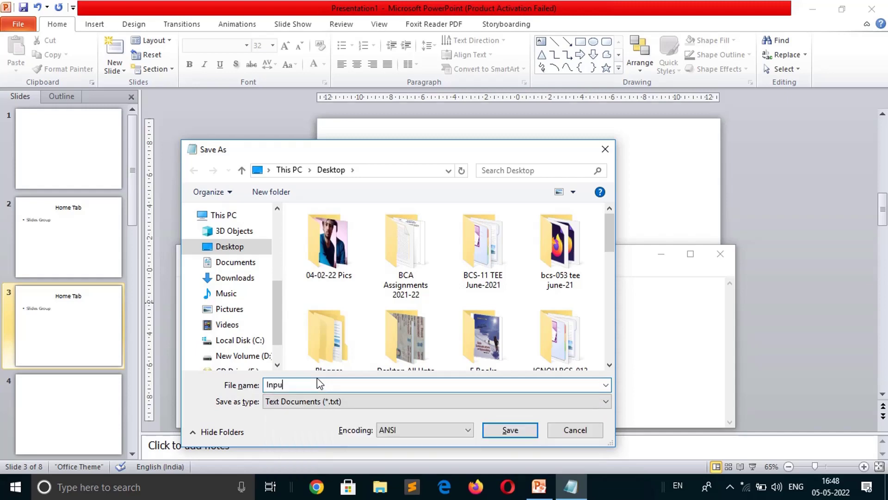
pyautogui.write('t_output')
pyautogui.write('_de')
pyautogui.write('vices')
pyautogui.press('Return')
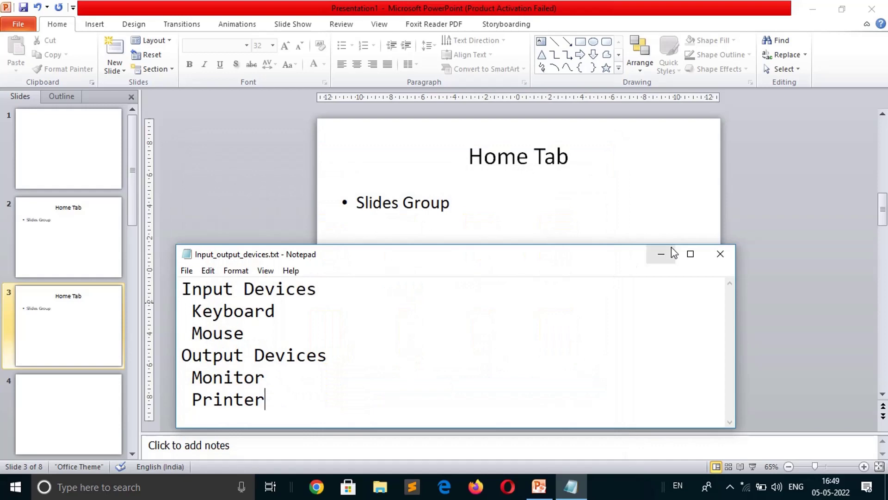
# Insert Input_output_devices.txt from the Desktop as slides using Slides from Outline
pyautogui.click(661, 254)
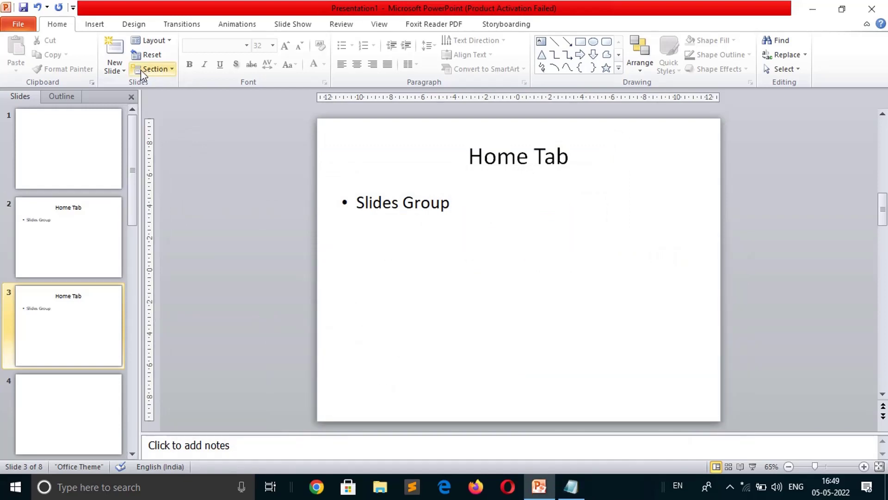
pyautogui.click(121, 69)
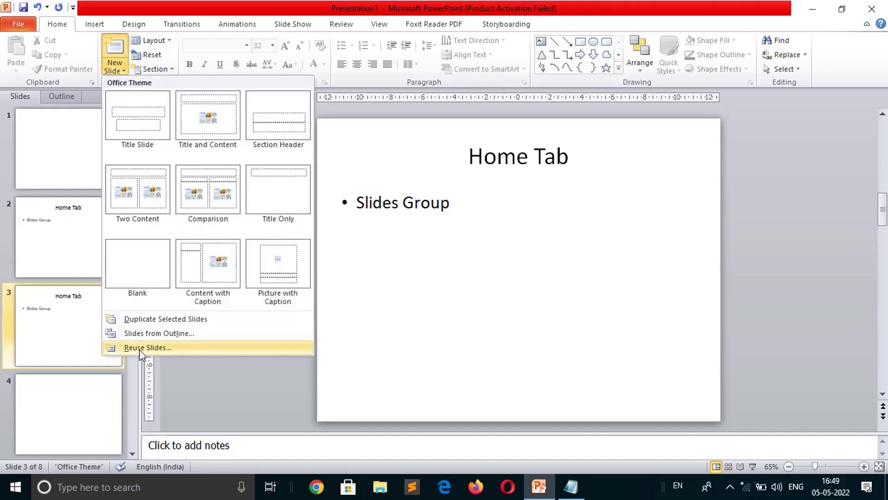
pyautogui.click(162, 332)
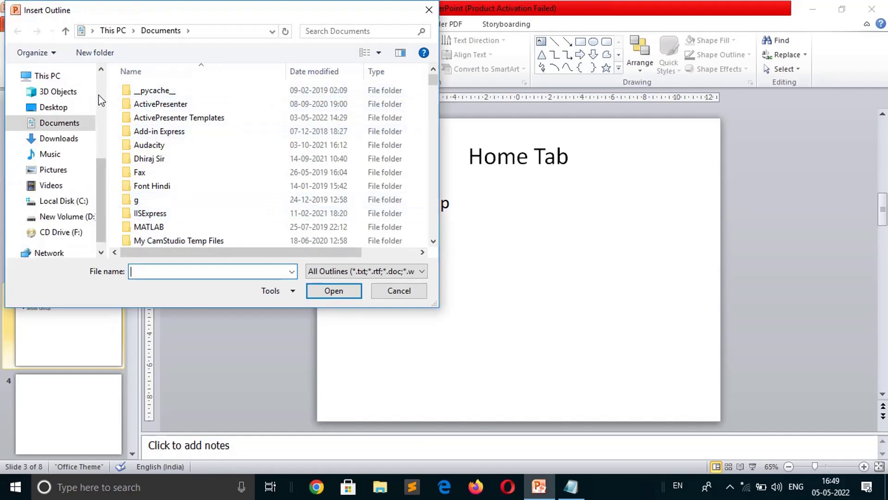
pyautogui.click(60, 107)
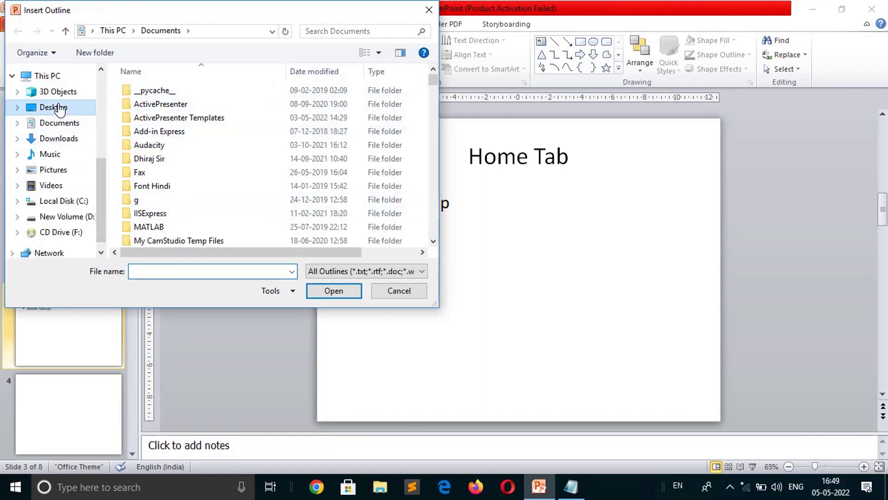
pyautogui.click(230, 197)
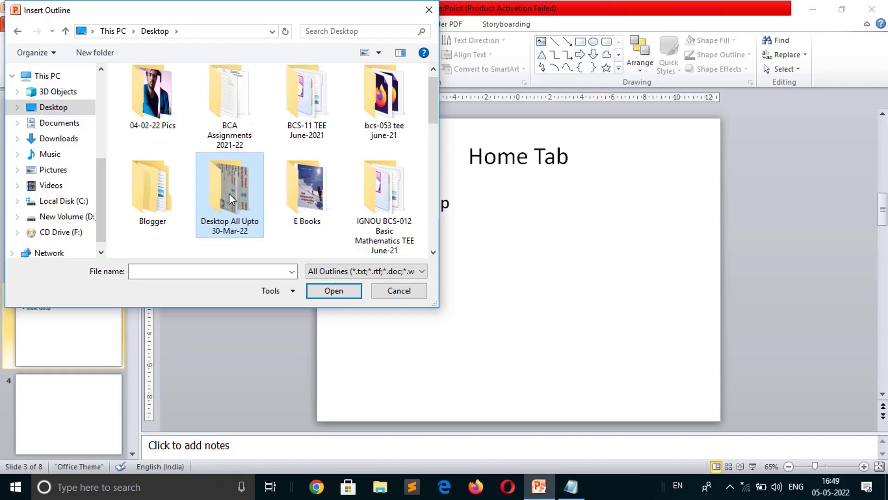
pyautogui.scroll(-3, 229, 193)
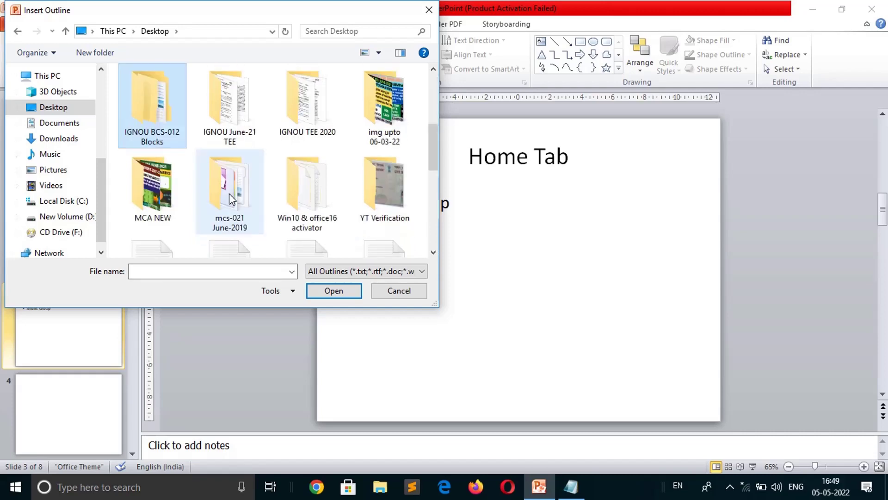
pyautogui.press('Right')
pyautogui.press('Right')
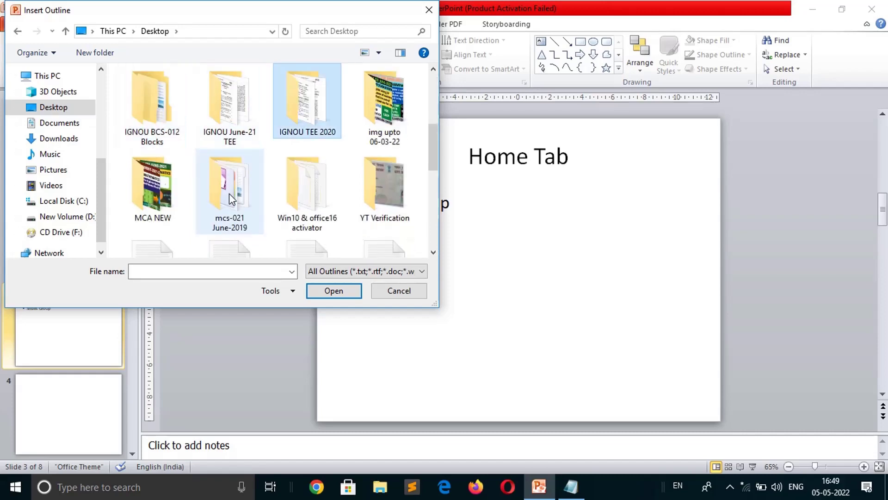
pyautogui.press('Right')
pyautogui.press('i')
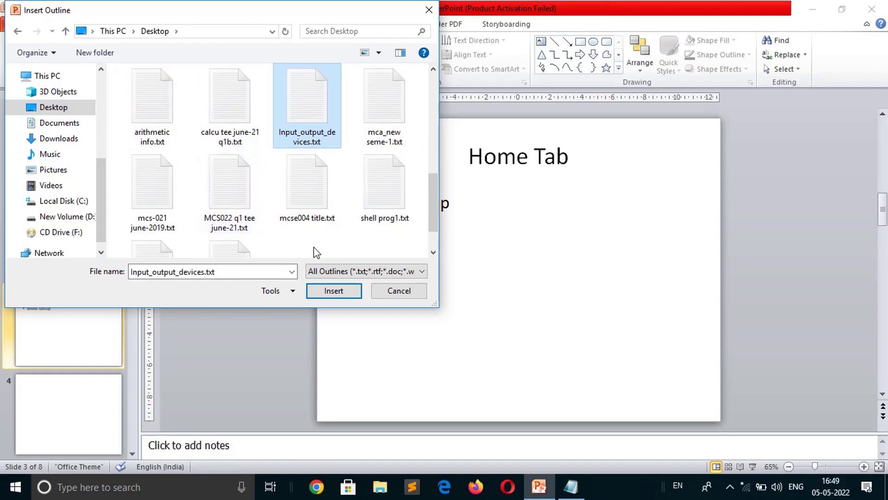
pyautogui.click(330, 290)
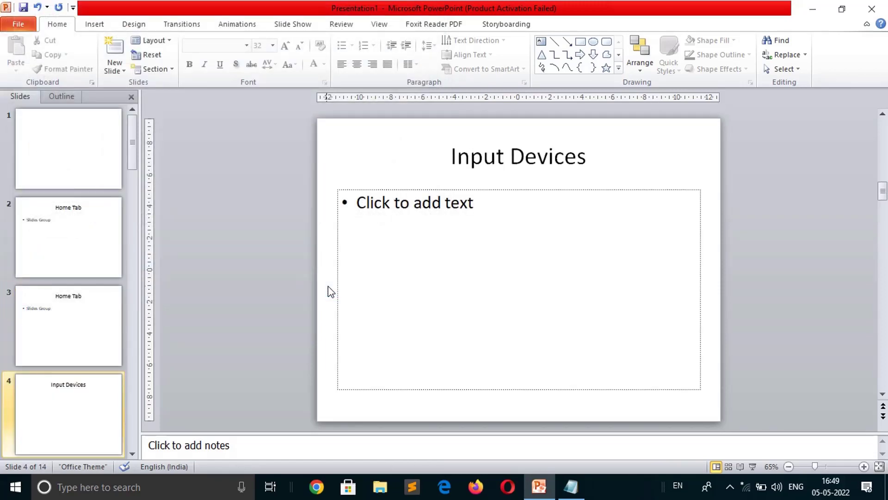
# Browse the imported slides from Input Devices through Printer, then return to Input Devices
pyautogui.click(76, 226)
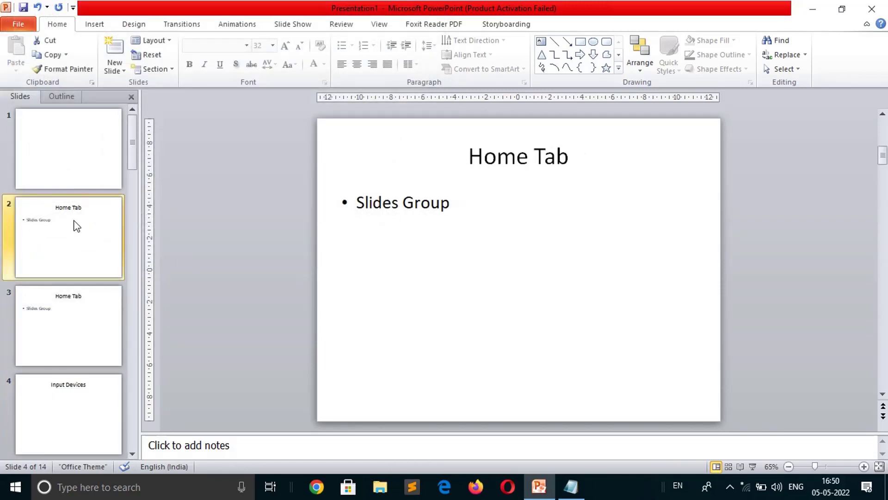
pyautogui.click(76, 399)
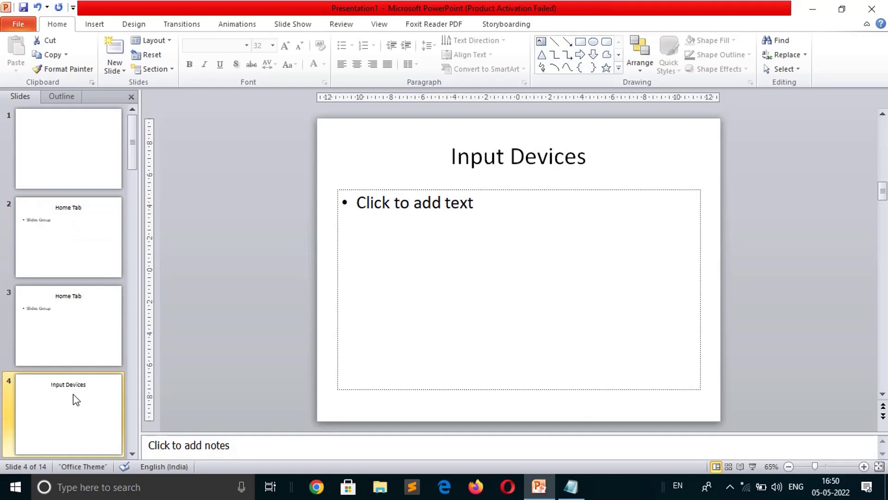
pyautogui.press('Down')
pyautogui.press('Down')
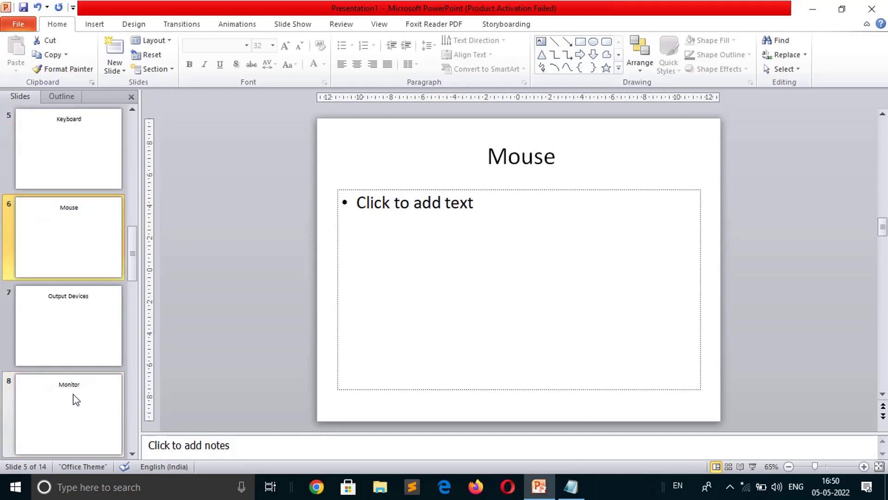
pyautogui.press('Down')
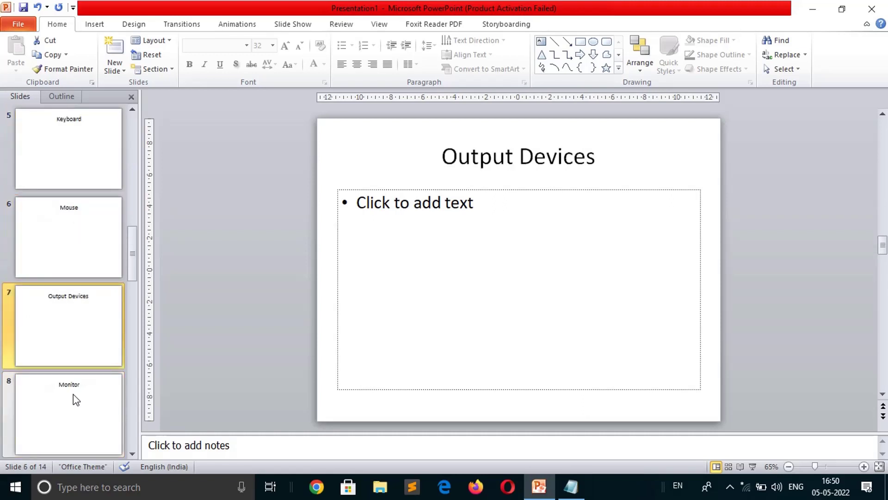
pyautogui.press('Down')
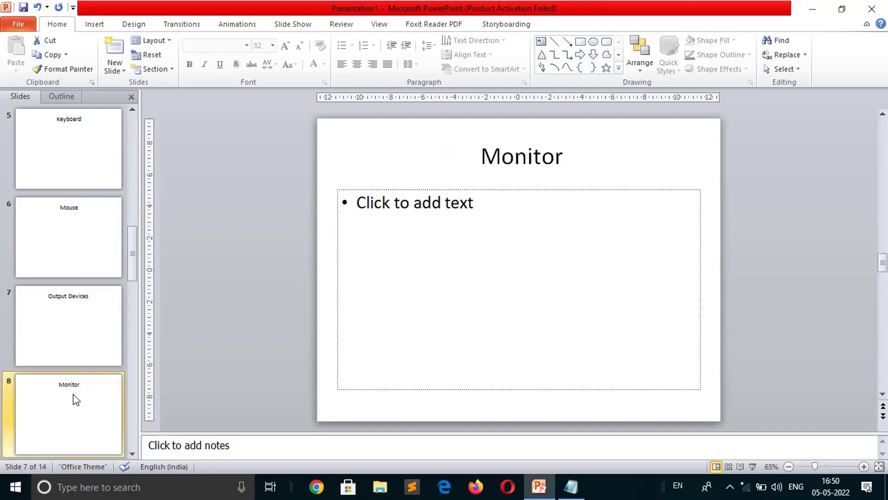
pyautogui.press('Down')
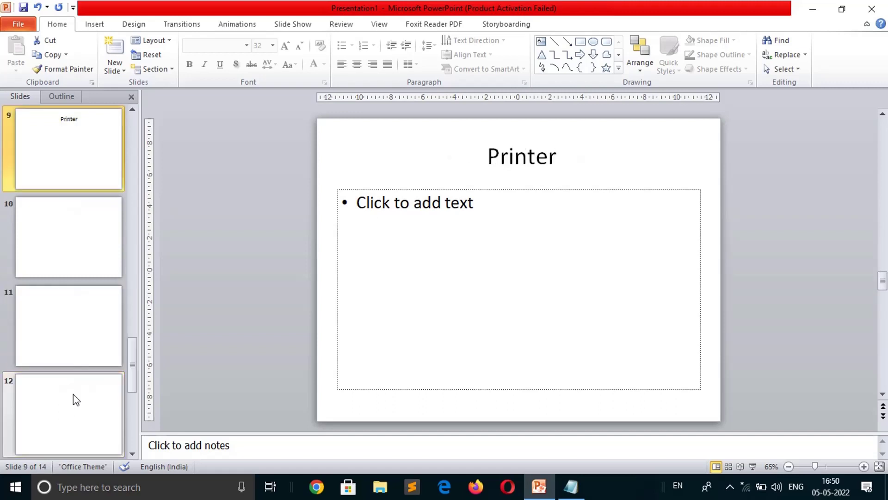
pyautogui.press('Down')
pyautogui.press('Up')
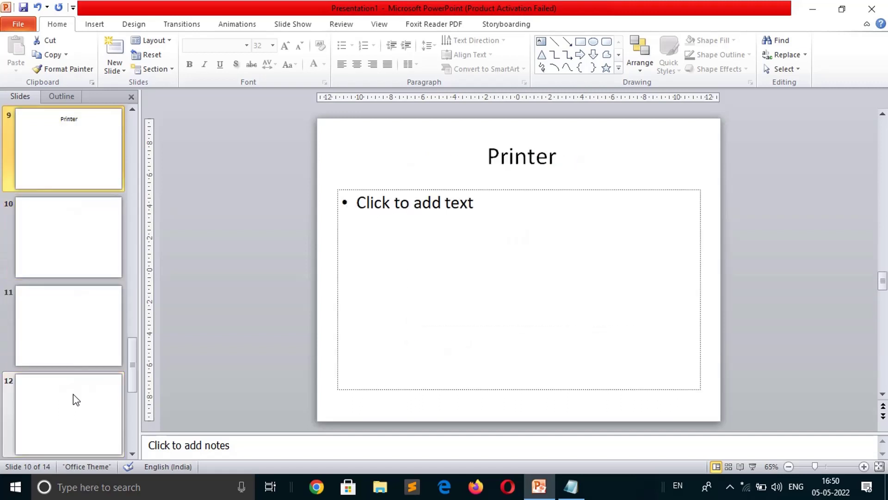
pyautogui.press('Up')
pyautogui.press('Up')
pyautogui.press('Up')
pyautogui.press('Up')
pyautogui.press('Up')
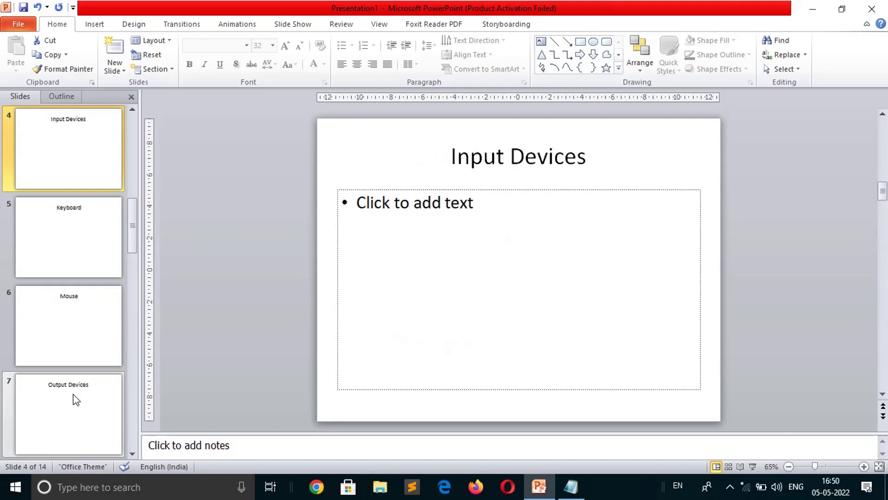
pyautogui.press('Up')
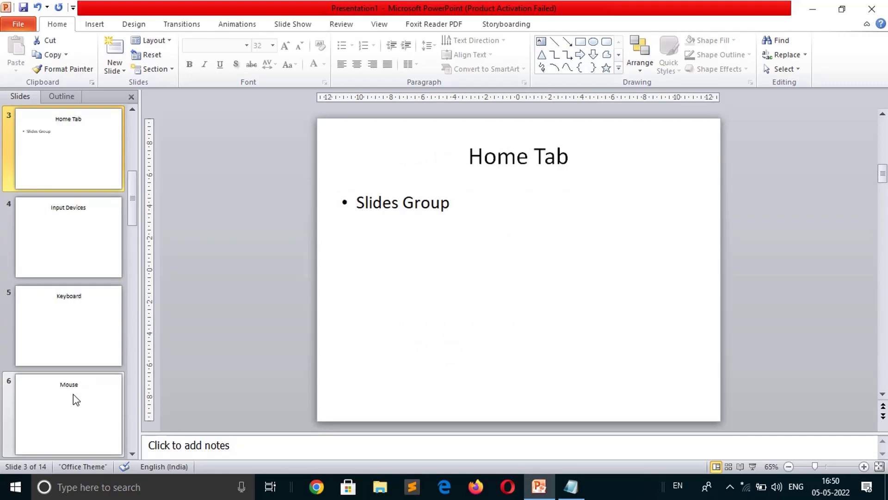
pyautogui.press('Up')
pyautogui.press('Up')
pyautogui.press('Down')
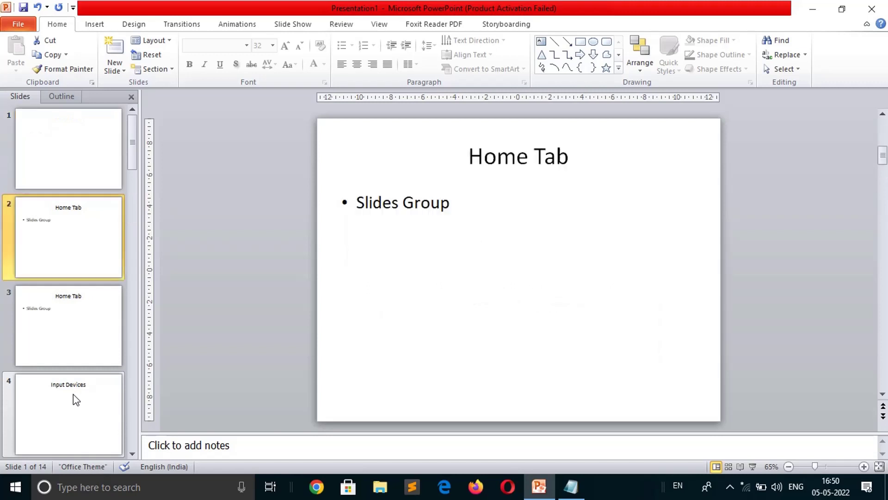
pyautogui.press('Down')
pyautogui.press('Down')
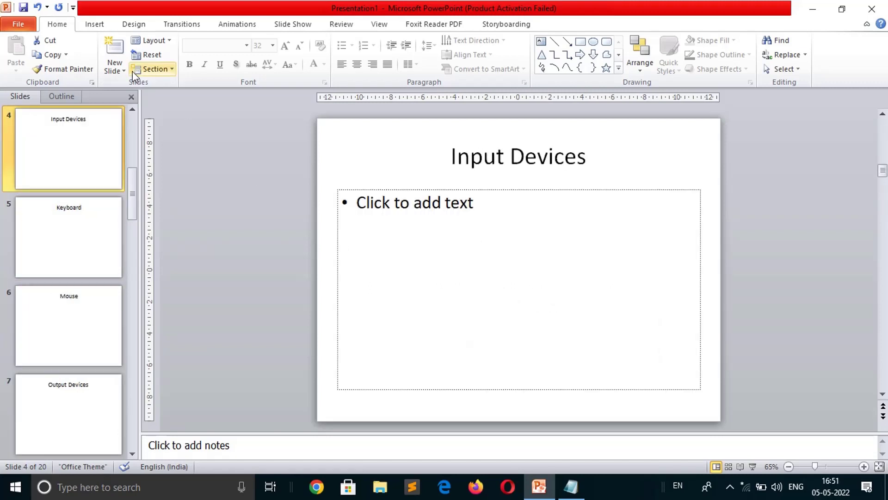
# Drag the Input Devices content placeholder down and to the right
pyautogui.click(123, 71)
pyautogui.press('Escape')
pyautogui.click(470, 189)
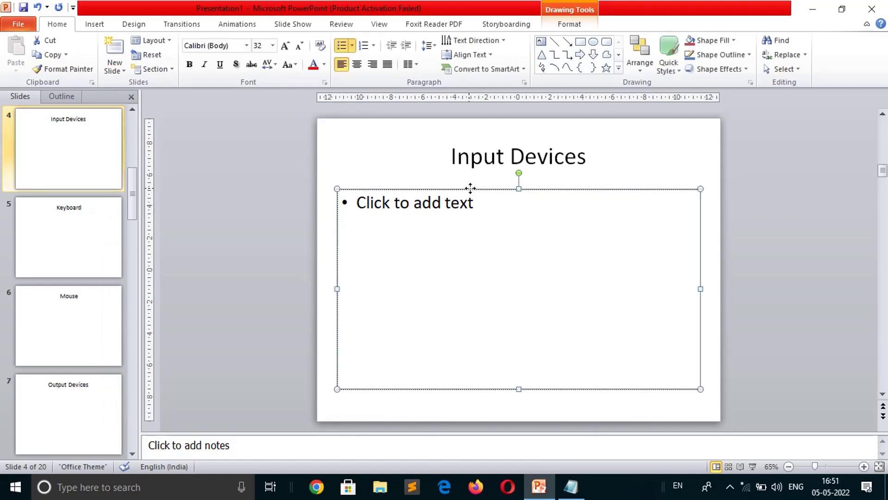
pyautogui.moveTo(471, 189); pyautogui.dragTo(479, 222)
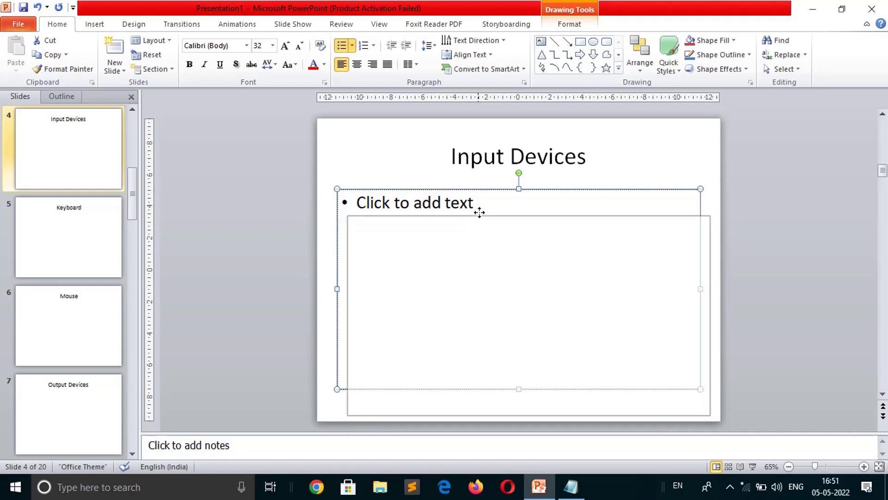
# Shift the Input Devices title and content boxes, then Reset the slide's layout positions
pyautogui.moveTo(479, 222); pyautogui.dragTo(484, 213)
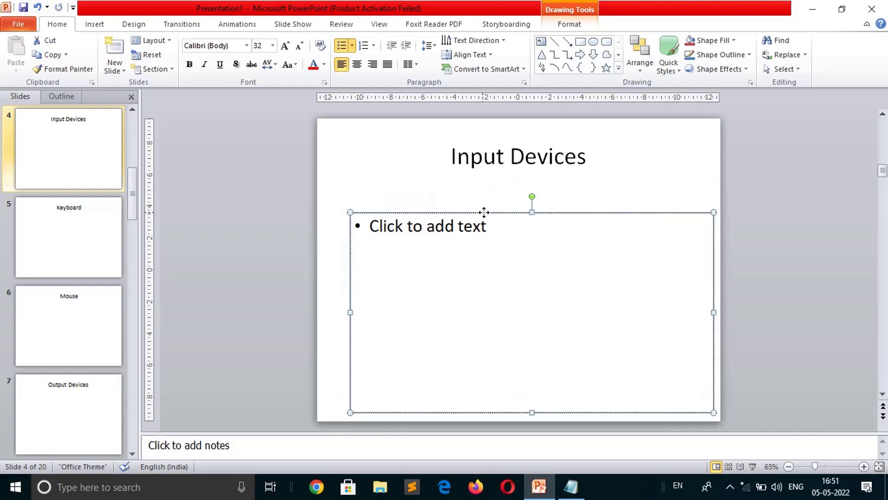
pyautogui.click(485, 156)
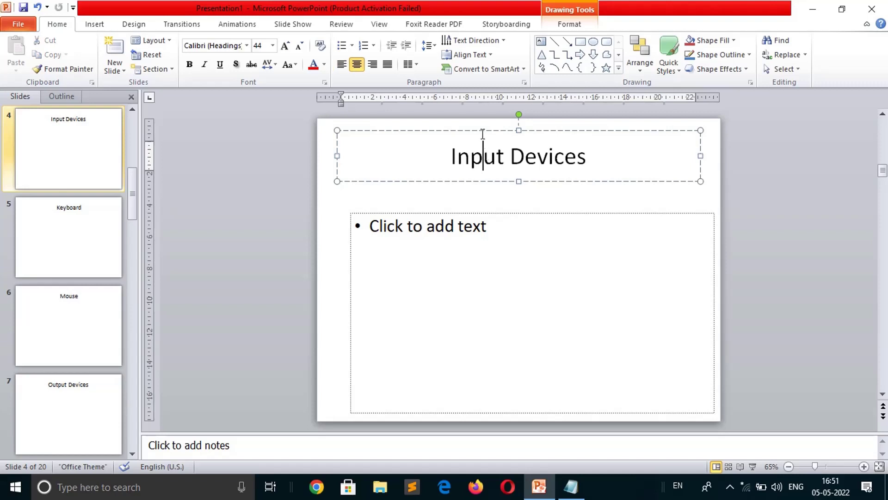
pyautogui.moveTo(476, 131); pyautogui.dragTo(476, 153)
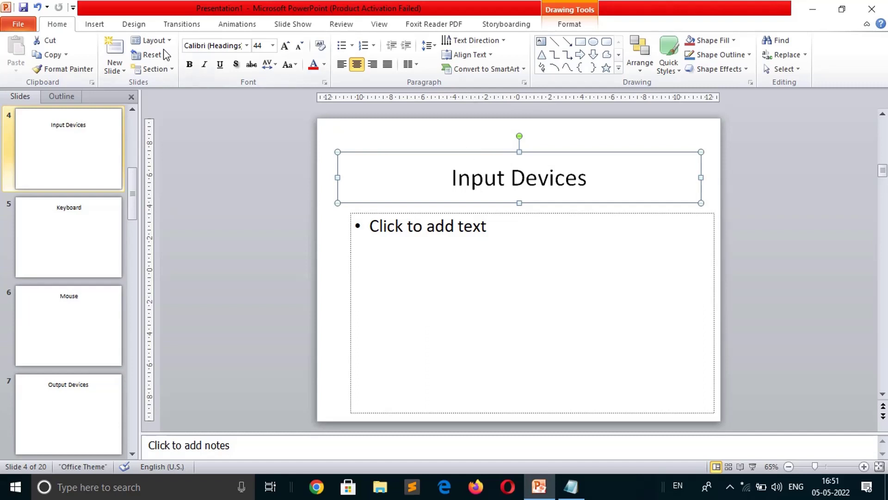
pyautogui.click(152, 55)
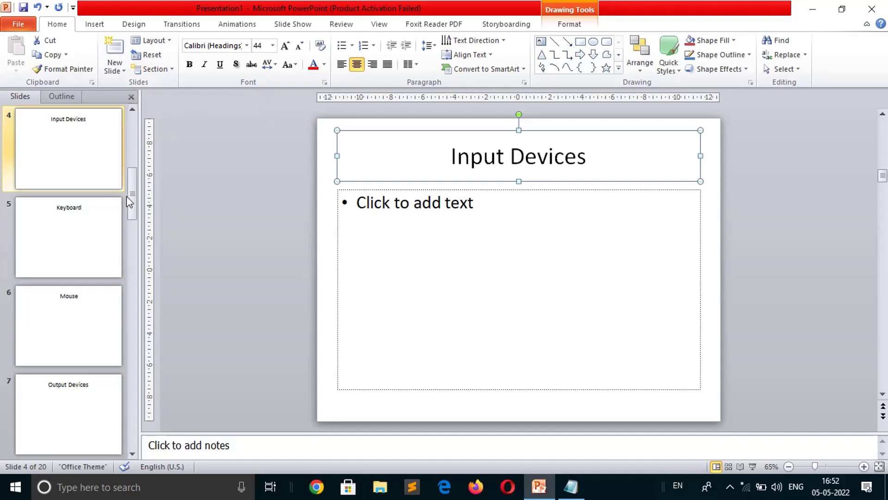
# Review the two Home Tab slides and return to the blank first slide
pyautogui.scroll(3, 134, 226)
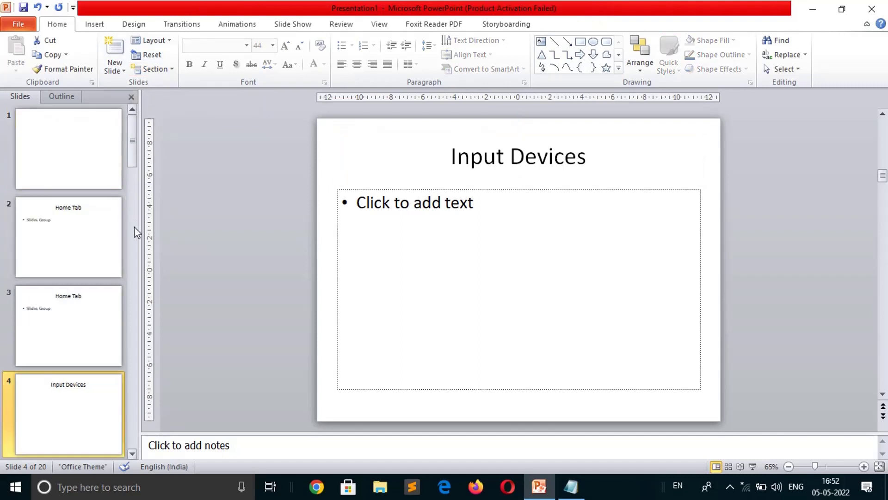
pyautogui.click(93, 160)
pyautogui.press('Down')
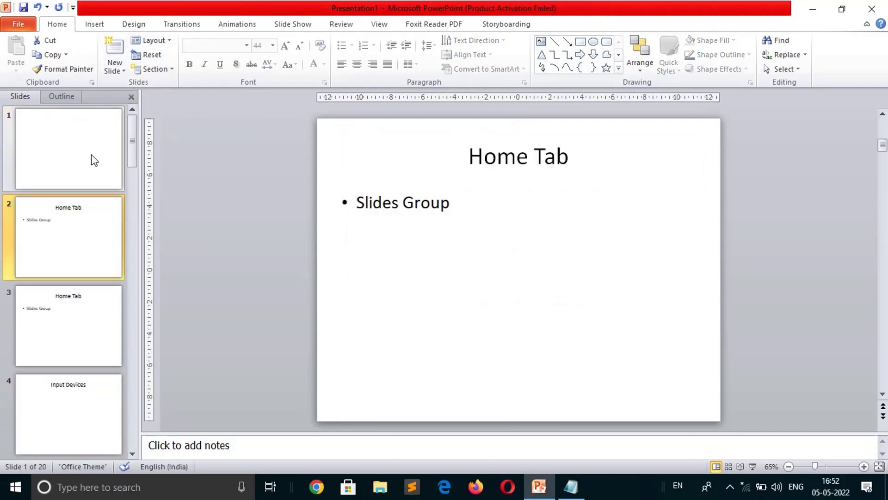
pyautogui.press('Down')
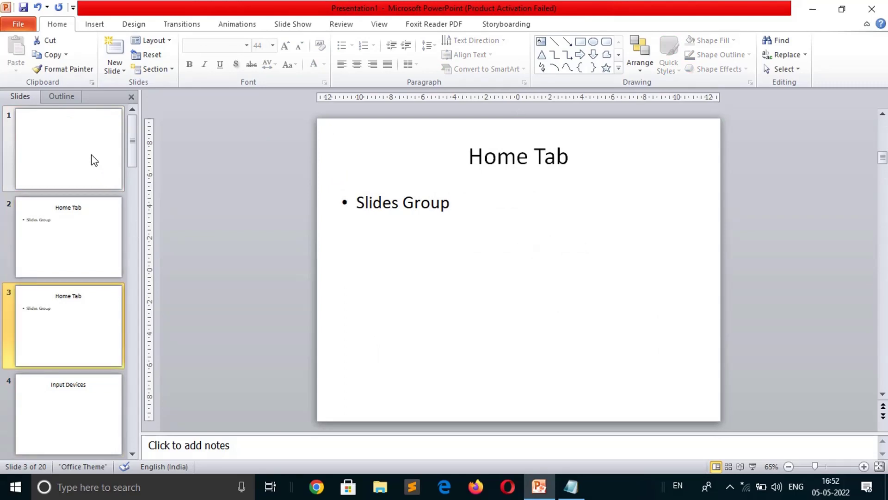
pyautogui.click(92, 159)
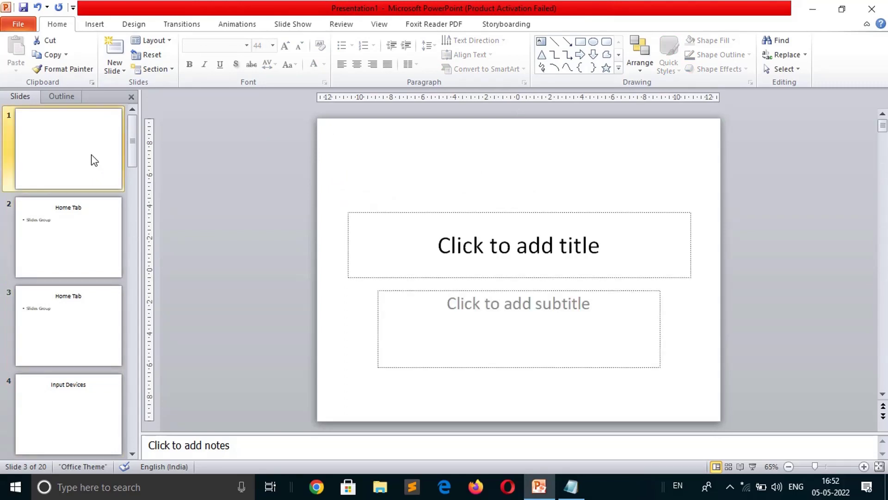
# Add a section covering all slides, rename it 'Section-1', and select slide 4, Input Devices
pyautogui.click(171, 70)
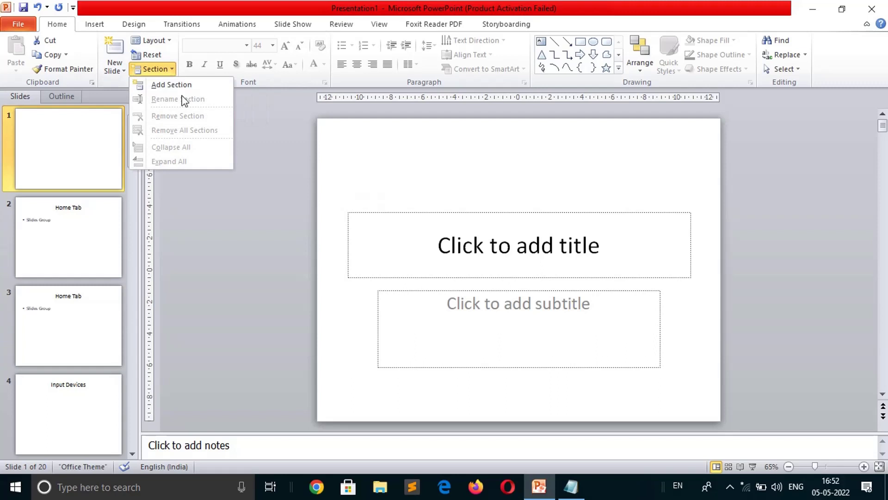
pyautogui.click(171, 85)
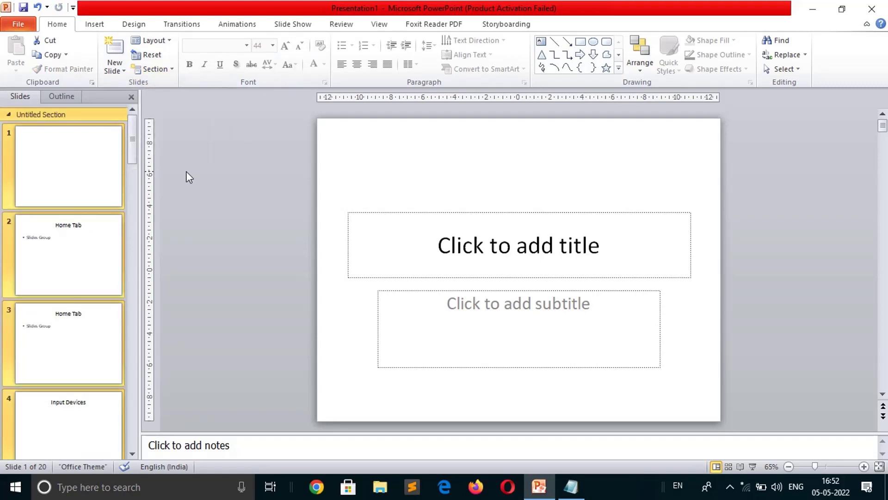
pyautogui.rightClick(79, 116)
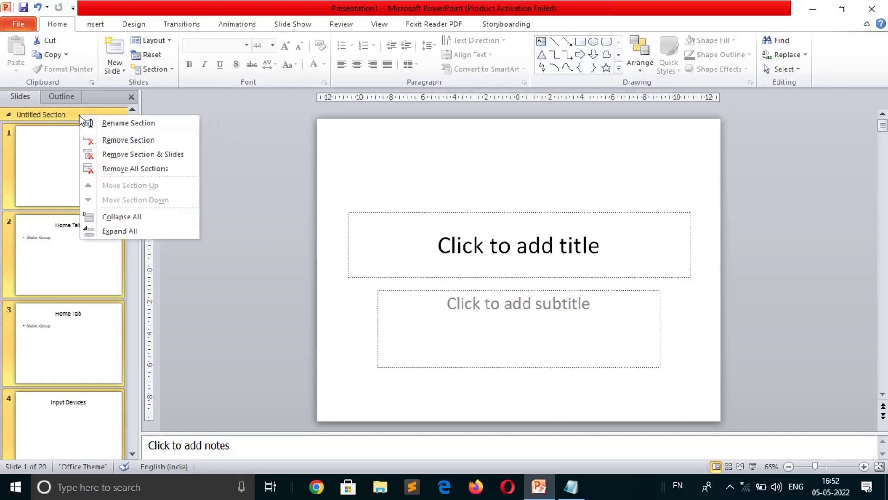
pyautogui.click(132, 124)
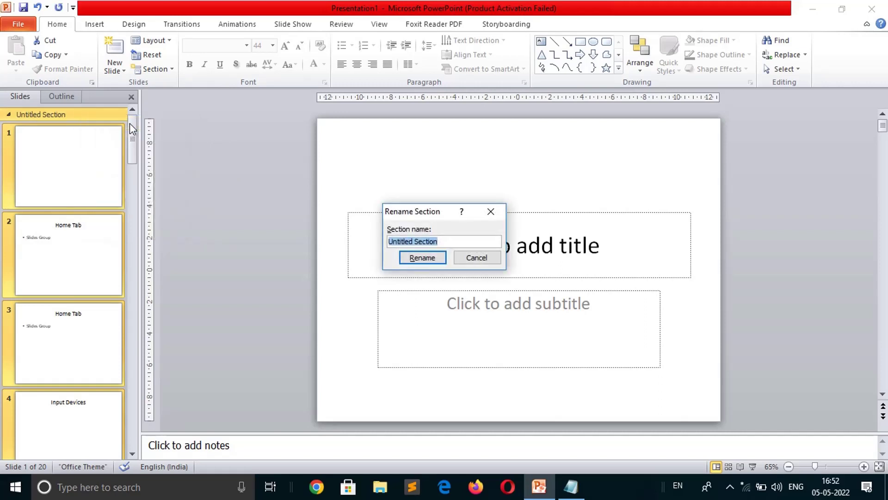
pyautogui.write('Sec')
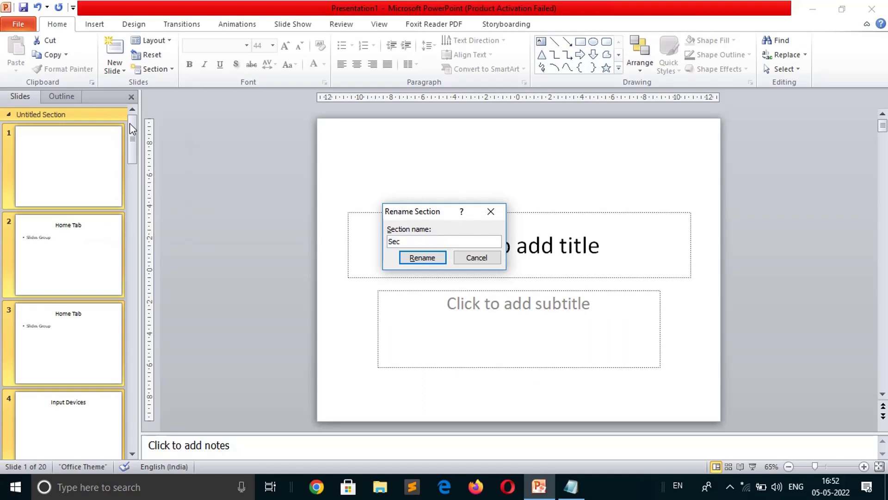
pyautogui.write('tion')
pyautogui.write('-1')
pyautogui.press('Return')
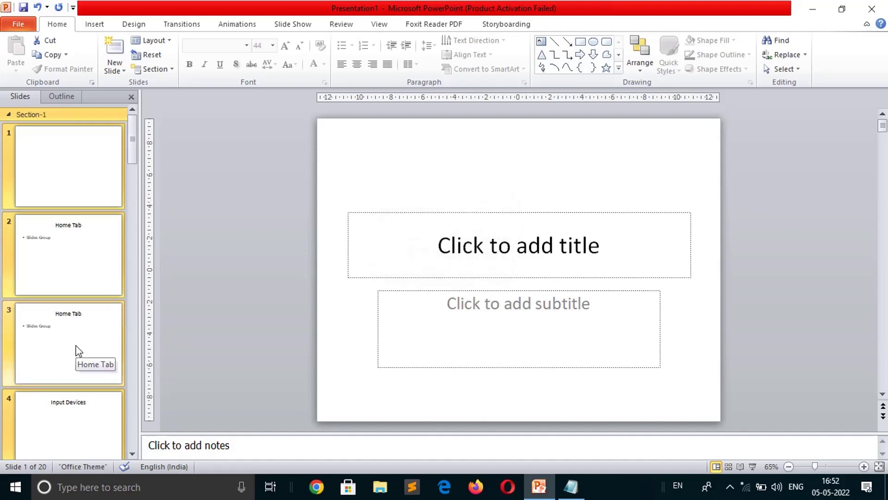
pyautogui.click(59, 428)
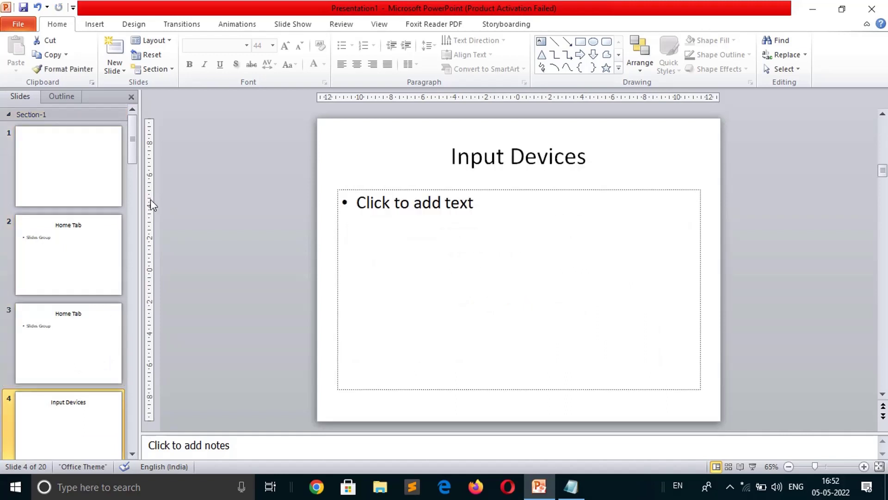
# Add a section at the Input Devices slide named 'Section-2', then select slide 7, Output Devices
pyautogui.click(174, 71)
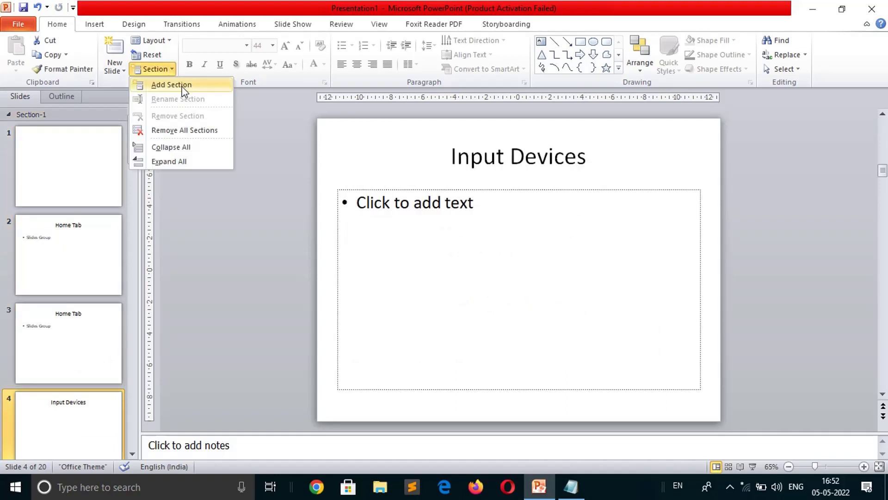
pyautogui.click(183, 85)
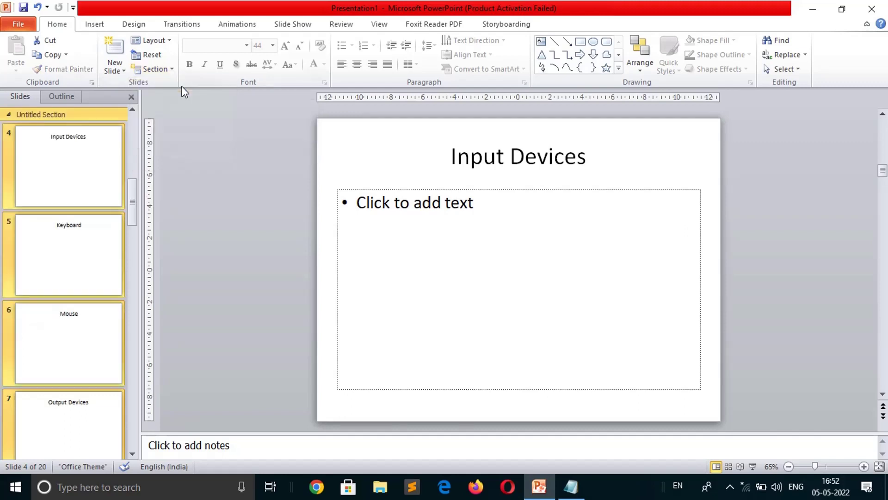
pyautogui.rightClick(59, 116)
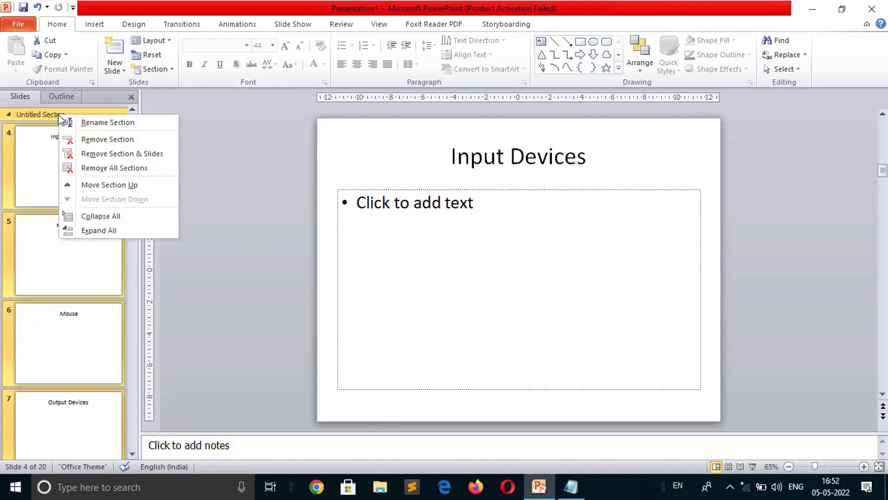
pyautogui.click(90, 123)
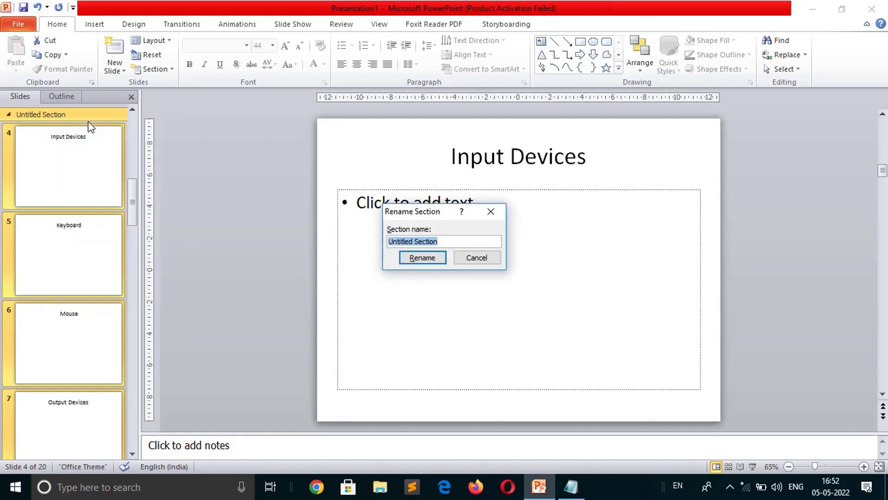
pyautogui.write('Sect')
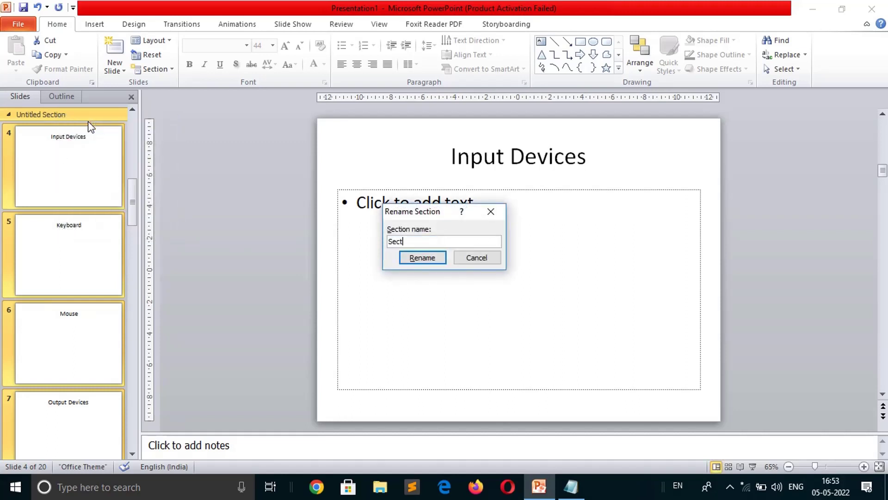
pyautogui.write('ion-2')
pyautogui.press('Return')
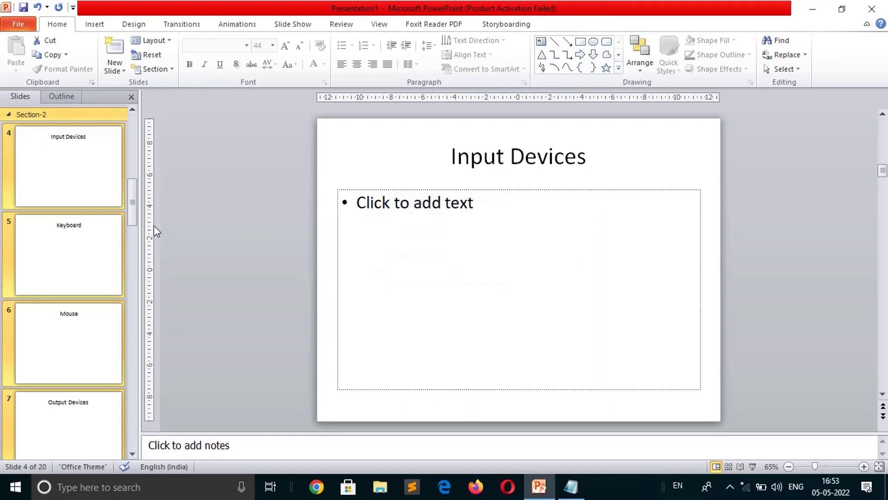
pyautogui.click(76, 413)
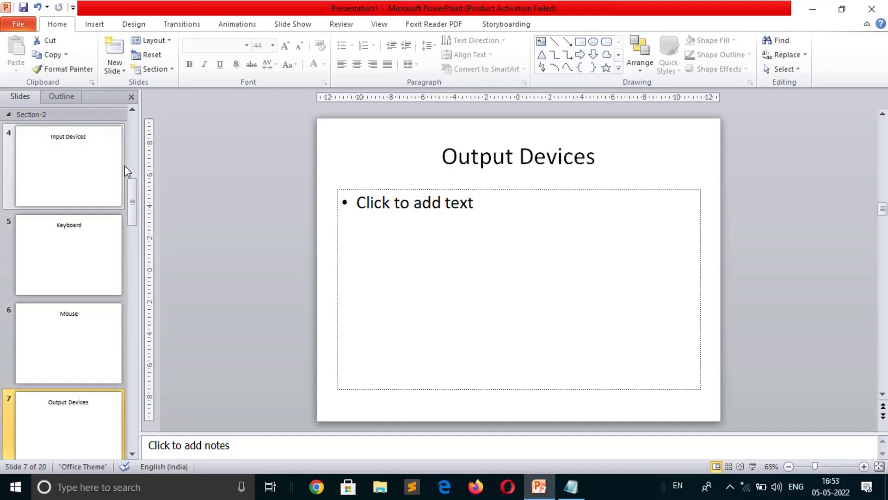
# Add a section at the Output Devices slide and rename it 'Section-3'
pyautogui.click(173, 70)
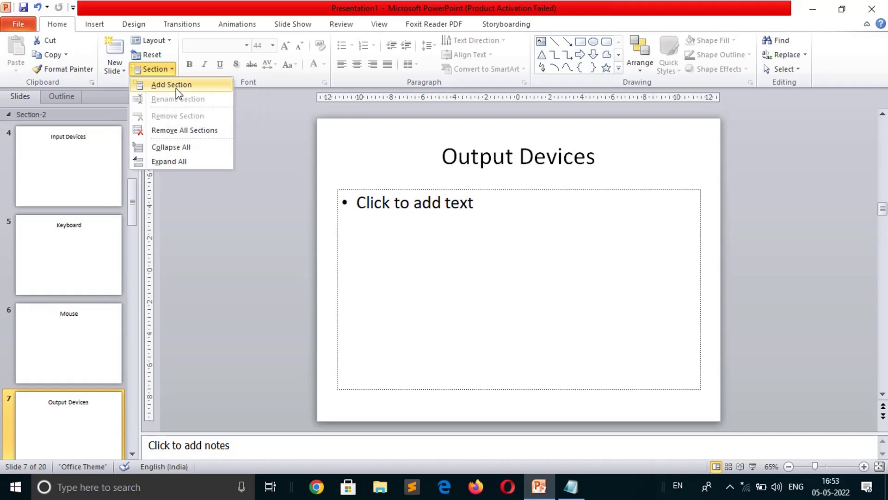
pyautogui.click(176, 84)
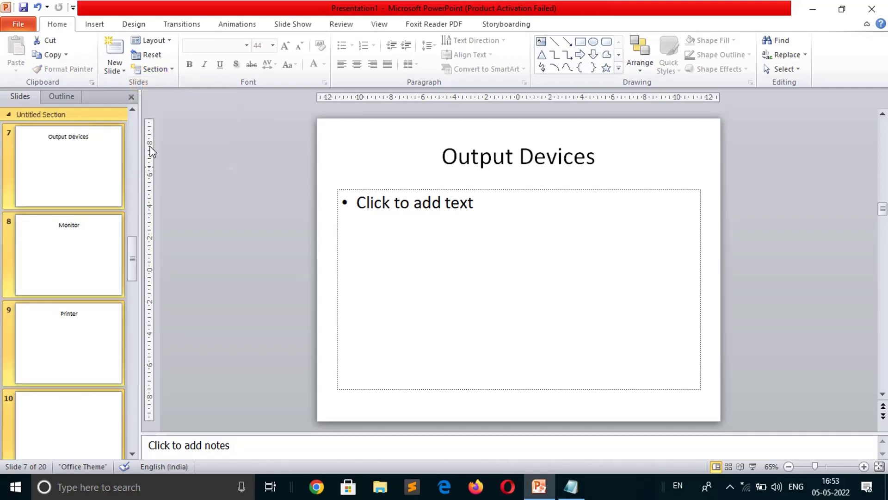
pyautogui.rightClick(69, 113)
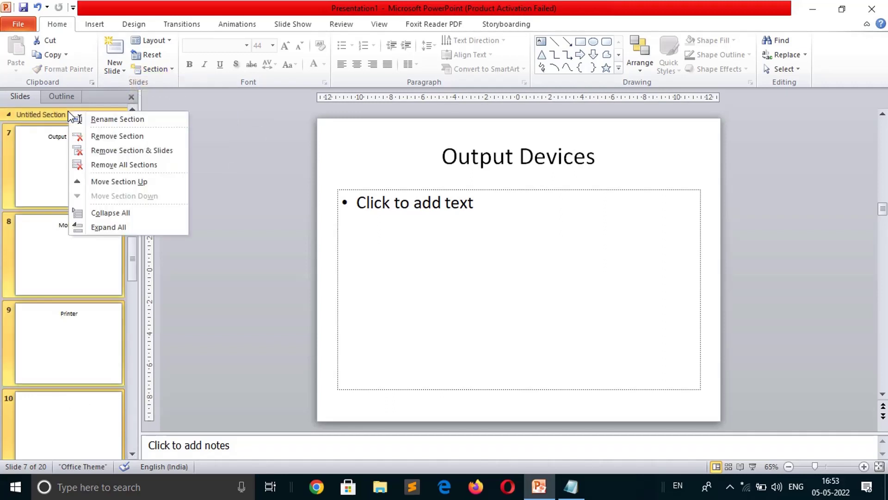
pyautogui.click(109, 121)
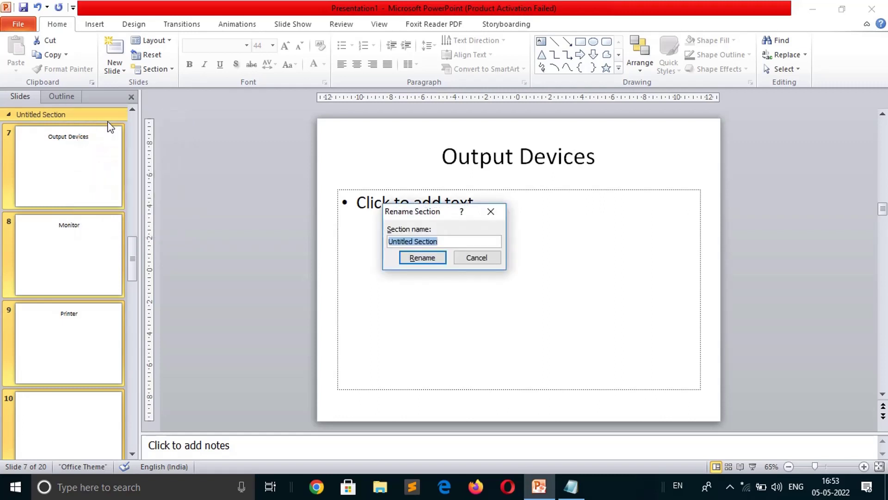
pyautogui.write('Secti')
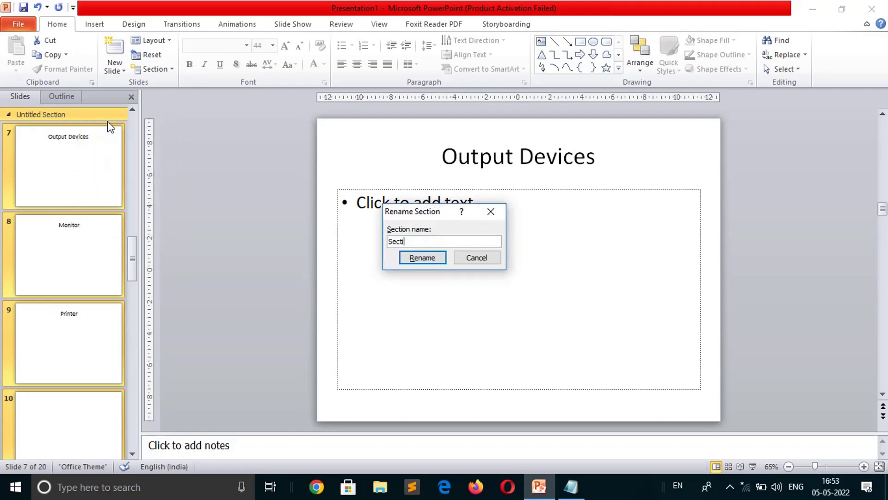
pyautogui.write('on-3')
pyautogui.click(422, 257)
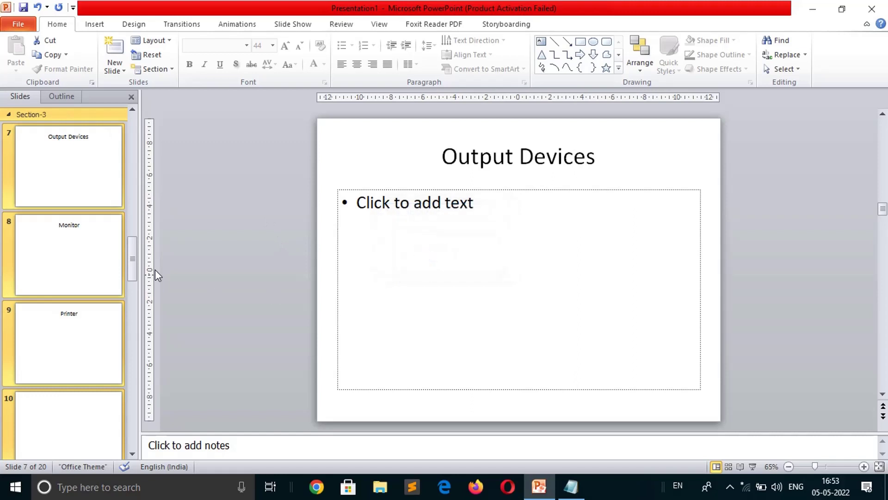
pyautogui.moveTo(138, 206); pyautogui.dragTo(138, 202)
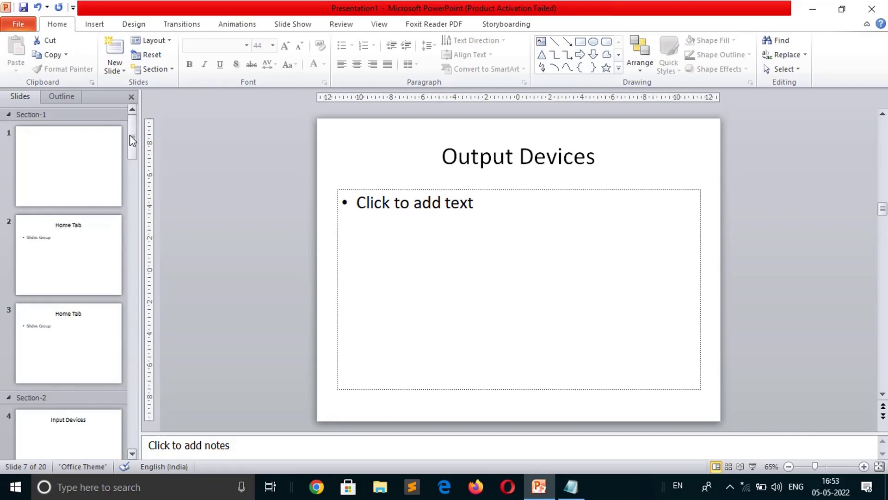
pyautogui.moveTo(132, 140); pyautogui.dragTo(132, 259)
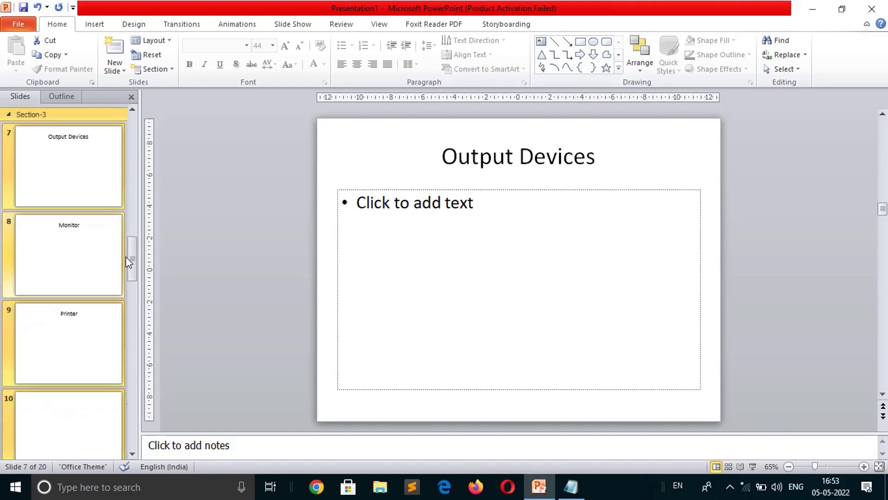
pyautogui.moveTo(134, 261); pyautogui.dragTo(134, 138)
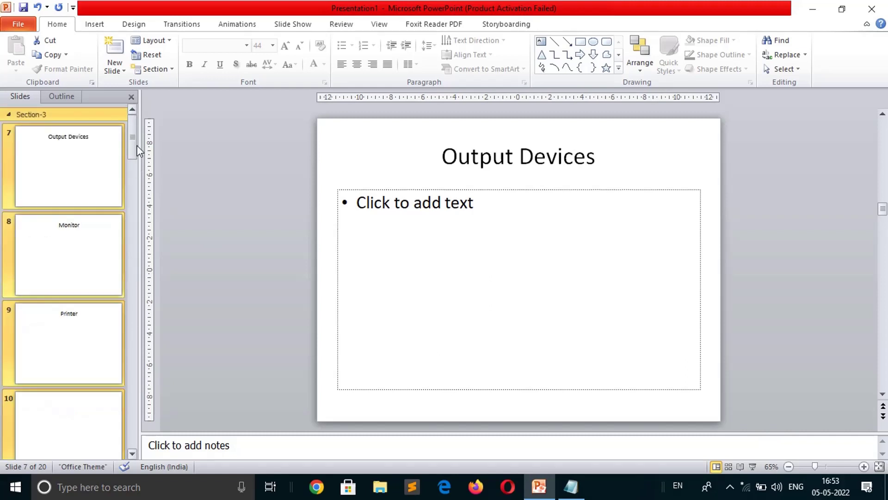
pyautogui.click(173, 70)
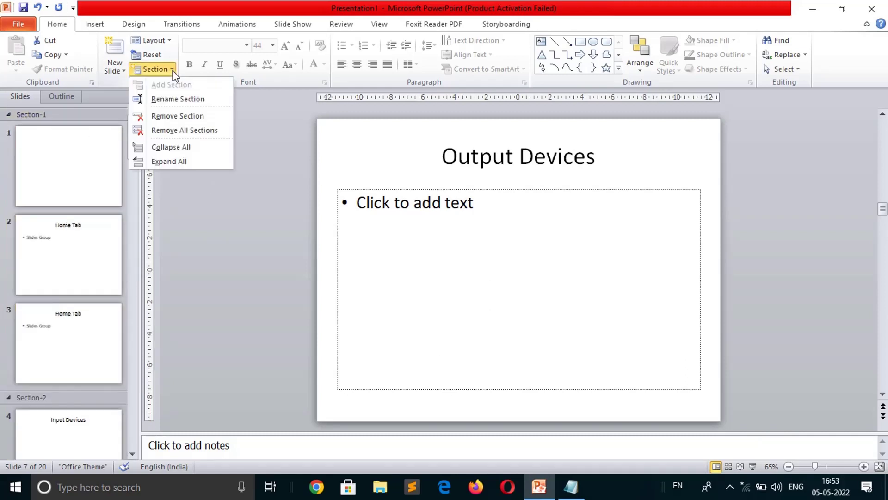
pyautogui.click(183, 147)
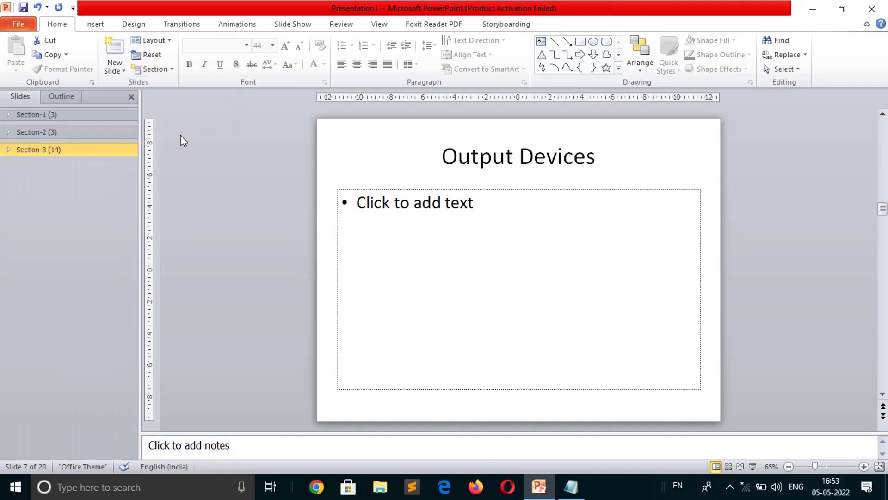
pyautogui.click(172, 69)
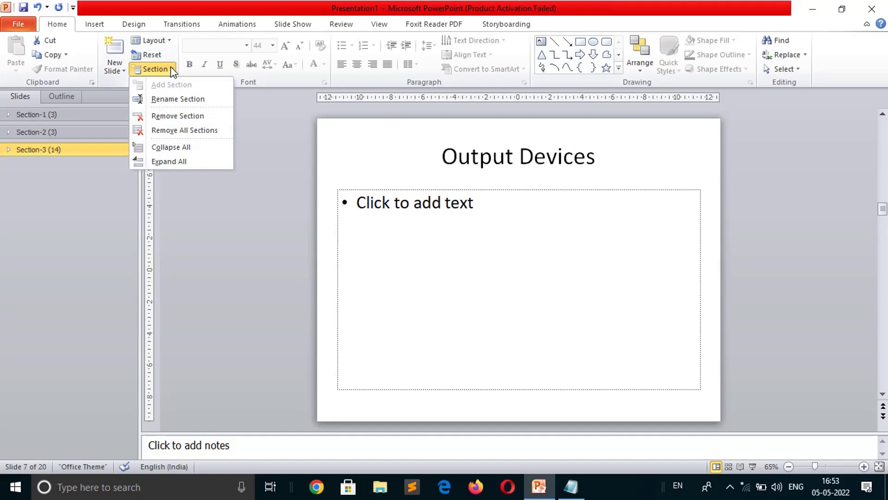
pyautogui.click(186, 162)
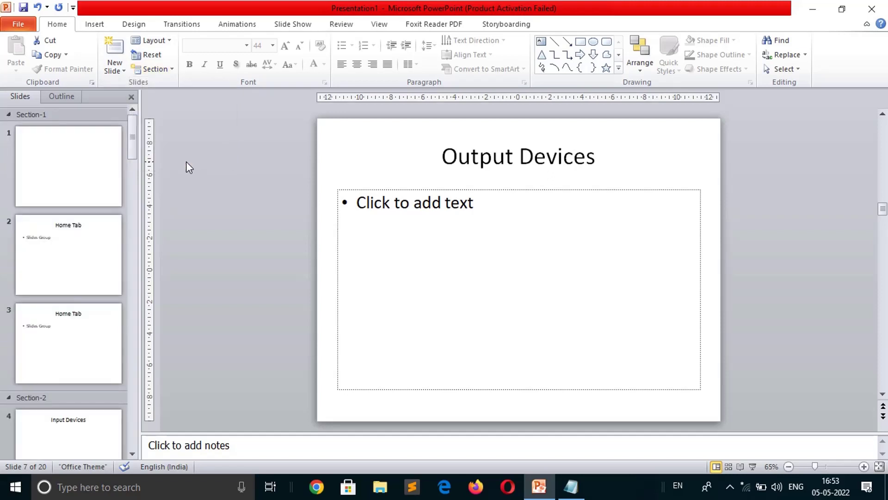